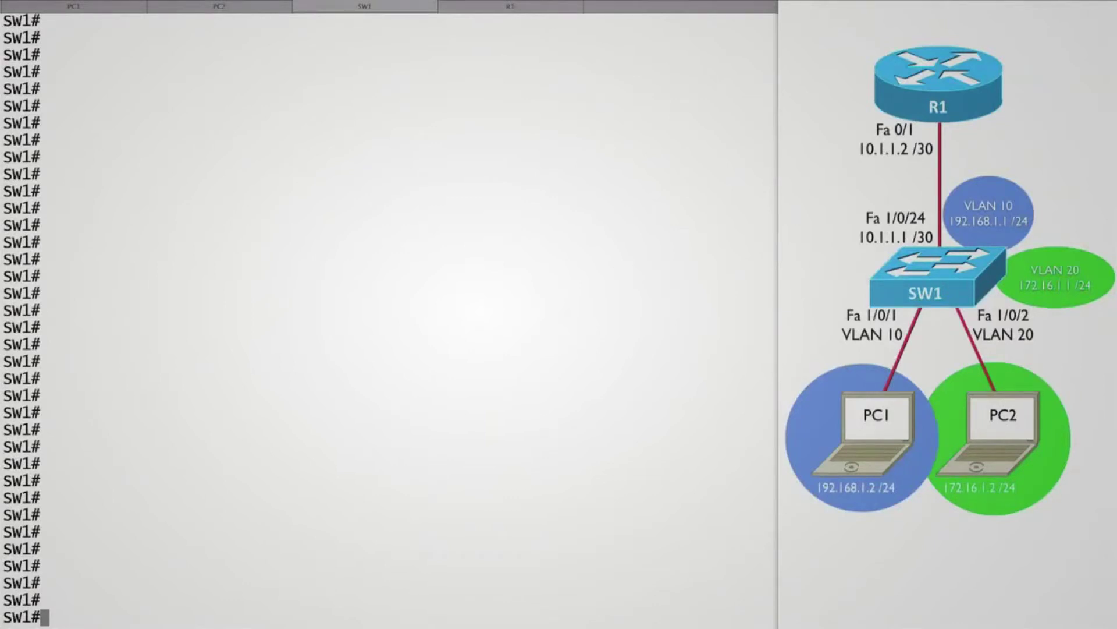
# Check 'show vlan' for Fa1/0/1 in VLAN0010 and Fa1/0/2 in VLAN0020, then enter global configuration mode
pyautogui.write('show vlan')
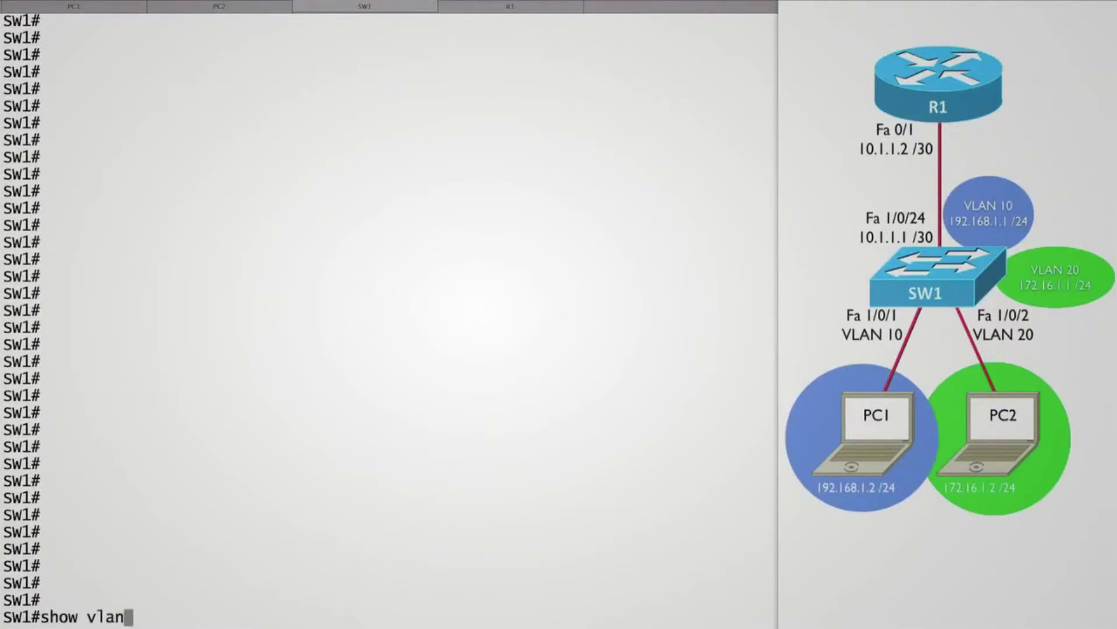
pyautogui.press('Return')
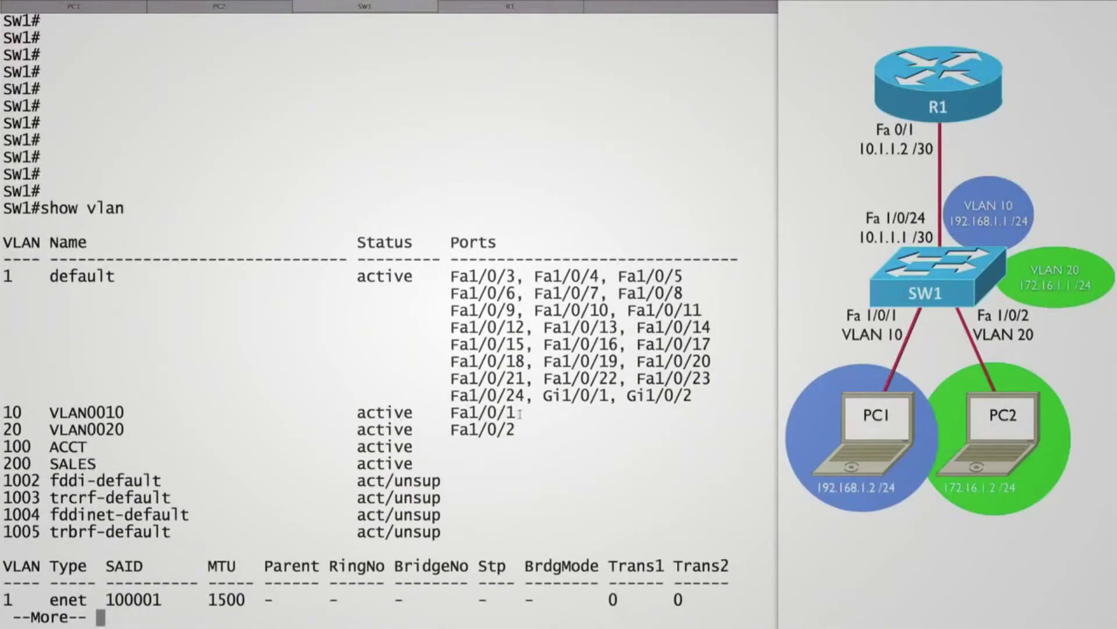
pyautogui.moveTo(520, 413); pyautogui.dragTo(451, 414)
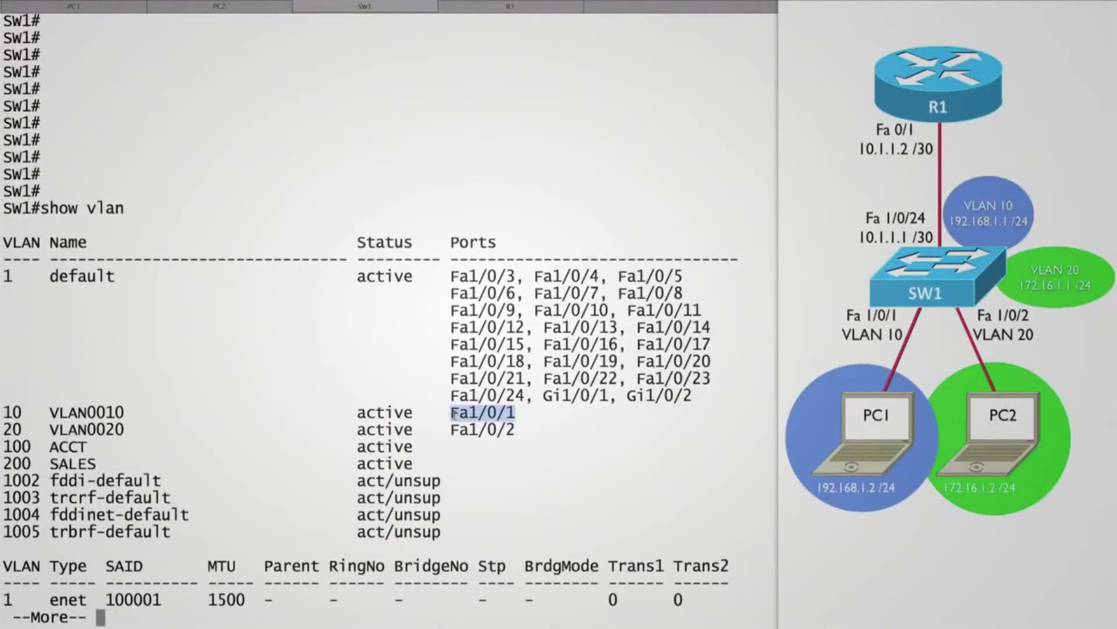
pyautogui.moveTo(143, 413); pyautogui.dragTo(2, 413)
pyautogui.moveTo(518, 430); pyautogui.dragTo(451, 430)
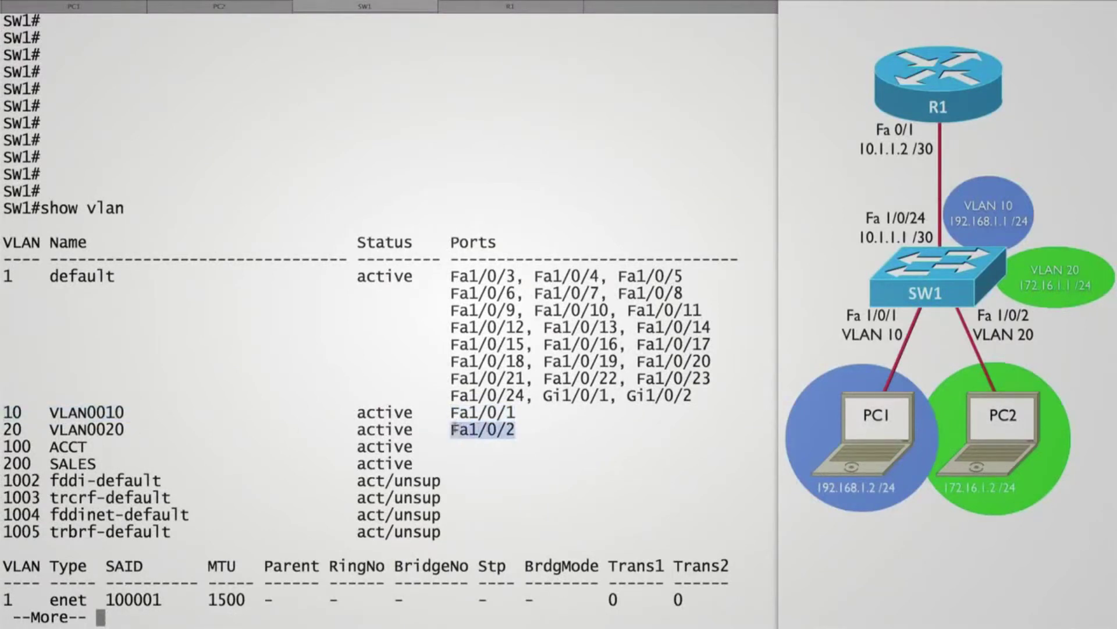
pyautogui.moveTo(138, 430); pyautogui.dragTo(2, 430)
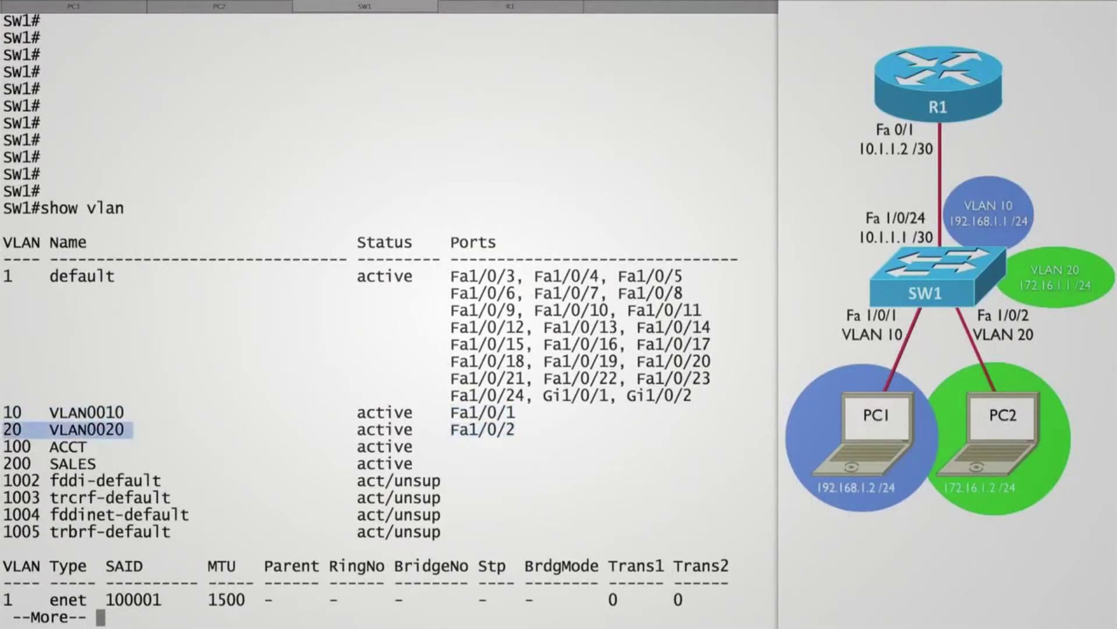
pyautogui.write('qconf term')
pyautogui.press('Return')
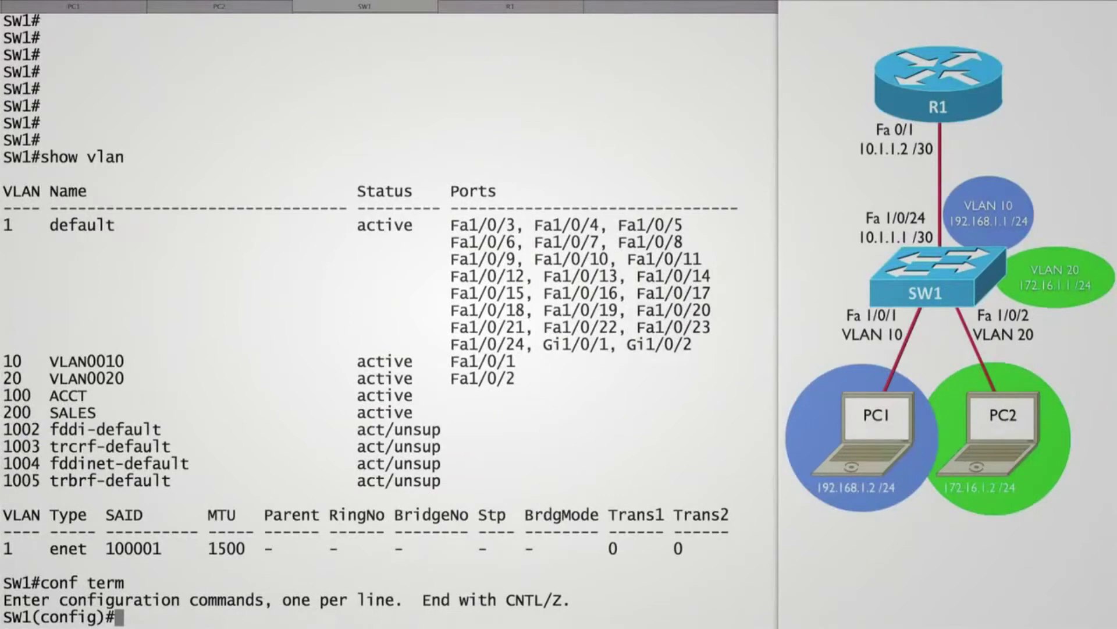
# Give interface VLAN 10 the address 192.168.1.1 255.255.255.0
pyautogui.write('int vlan ')
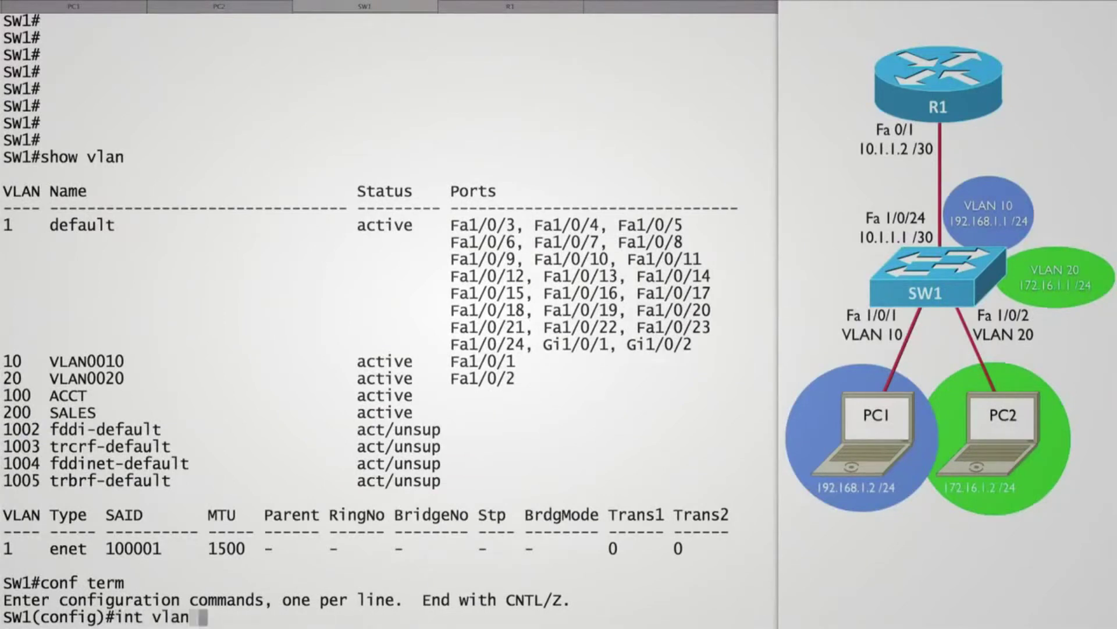
pyautogui.write('10')
pyautogui.press('Return')
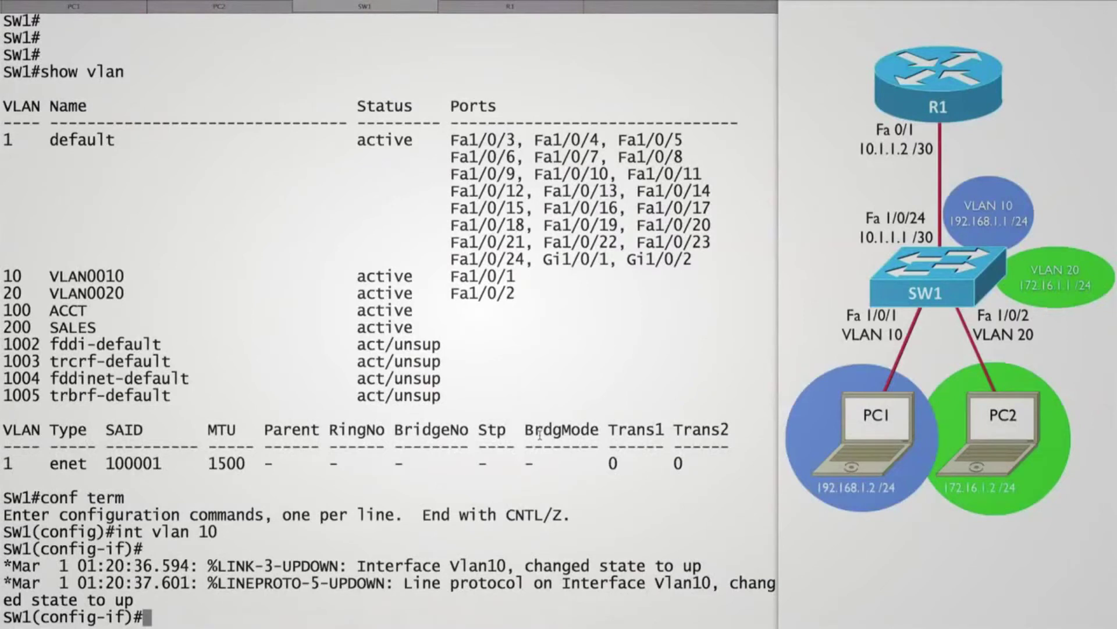
pyautogui.write('ip ad')
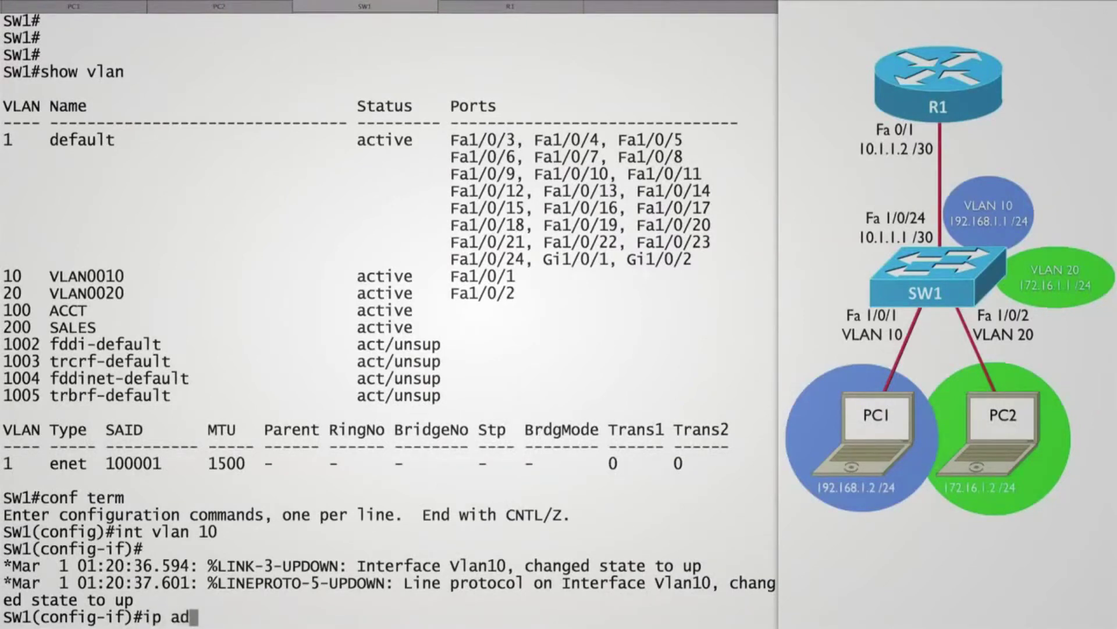
pyautogui.write('dress 192.1')
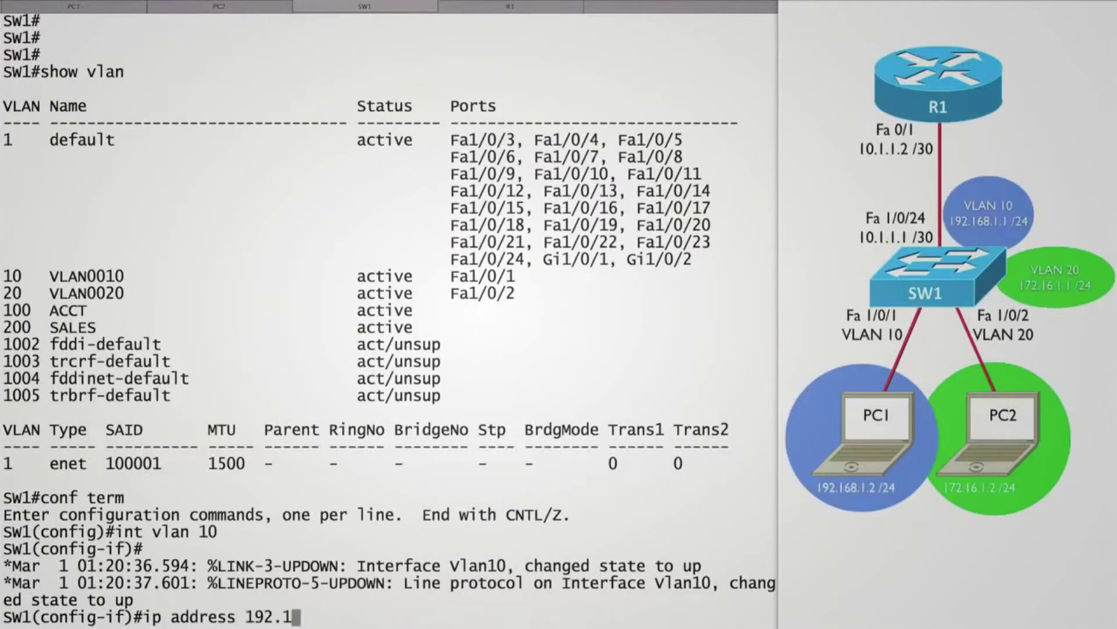
pyautogui.write('68.1.1 ')
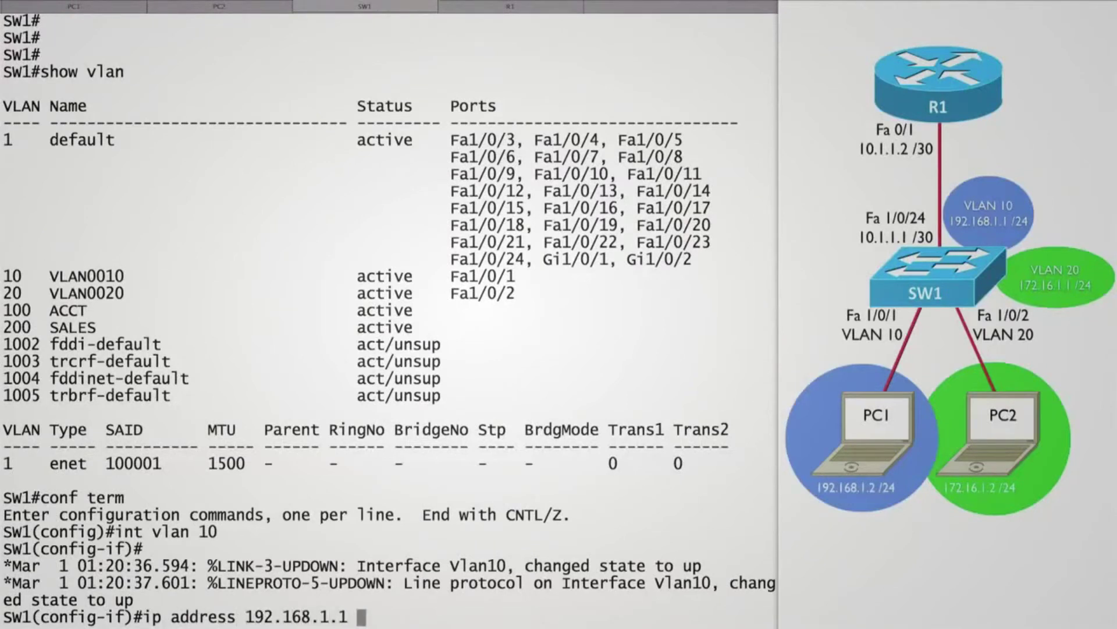
pyautogui.write('255.255.255.0')
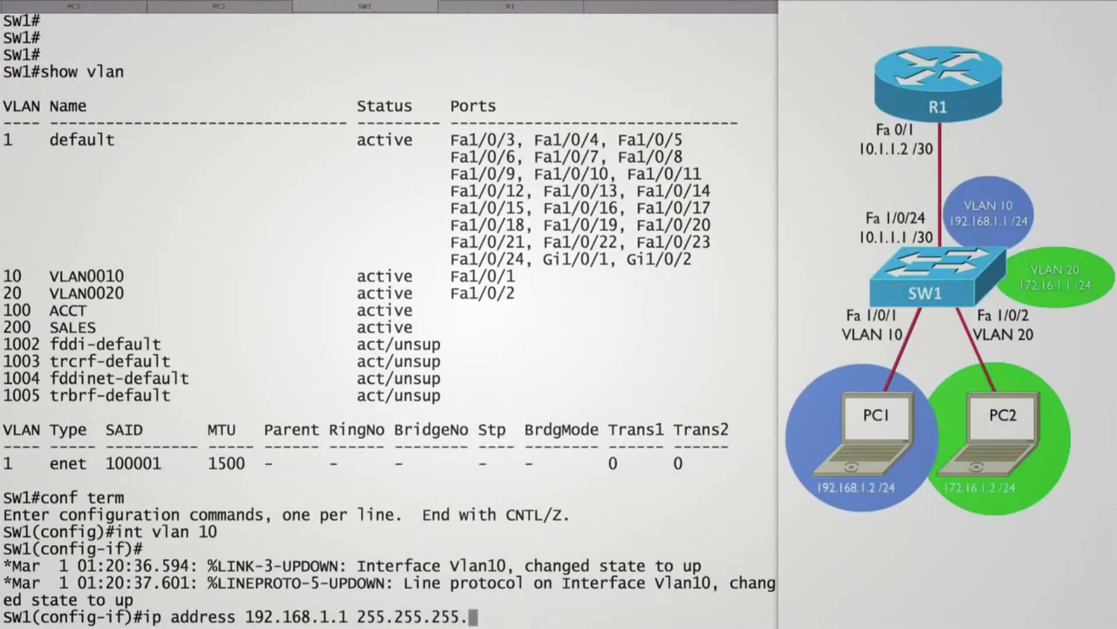
pyautogui.press('Return')
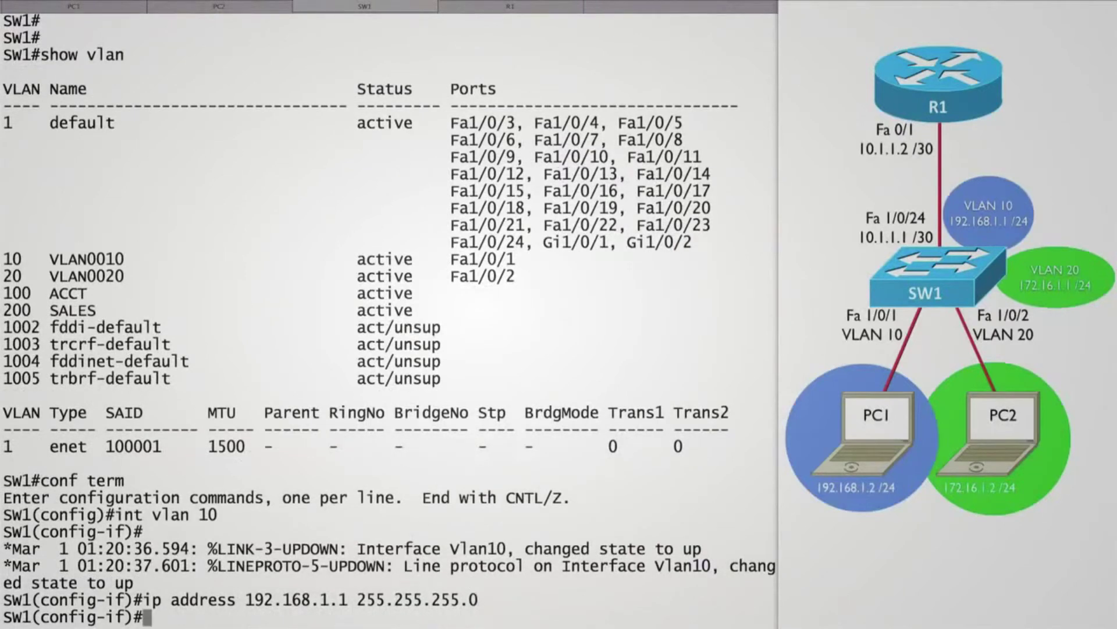
# Give interface VLAN 20 the address 172.16.1.1 255.255.255.0 and exit configuration mode
pyautogui.write('int vla')
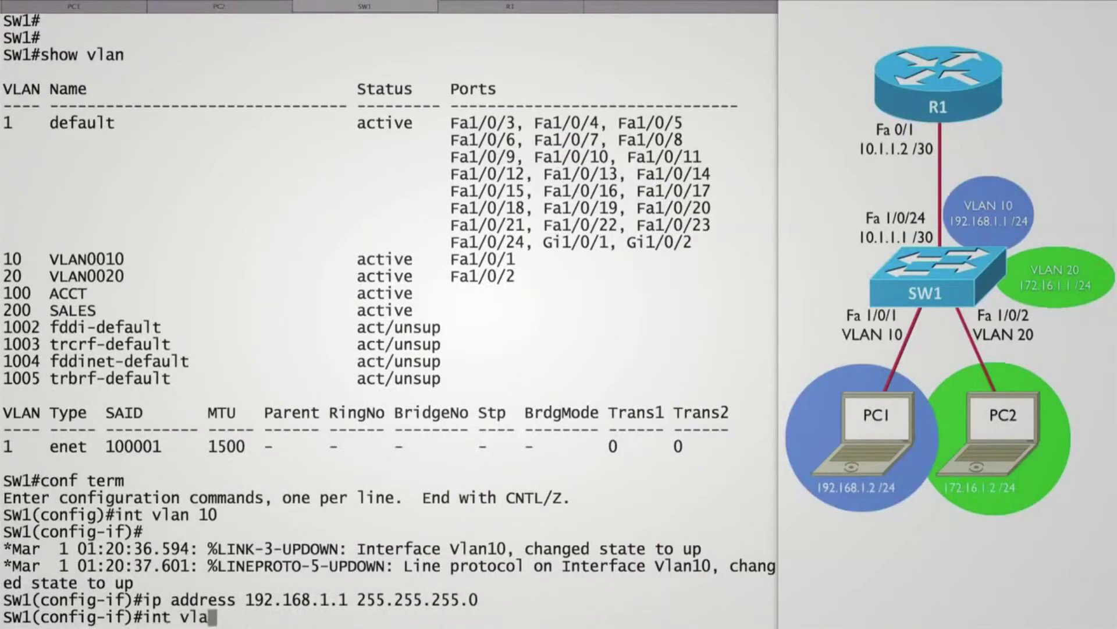
pyautogui.write('n 20')
pyautogui.press('Return')
pyautogui.write('ip a')
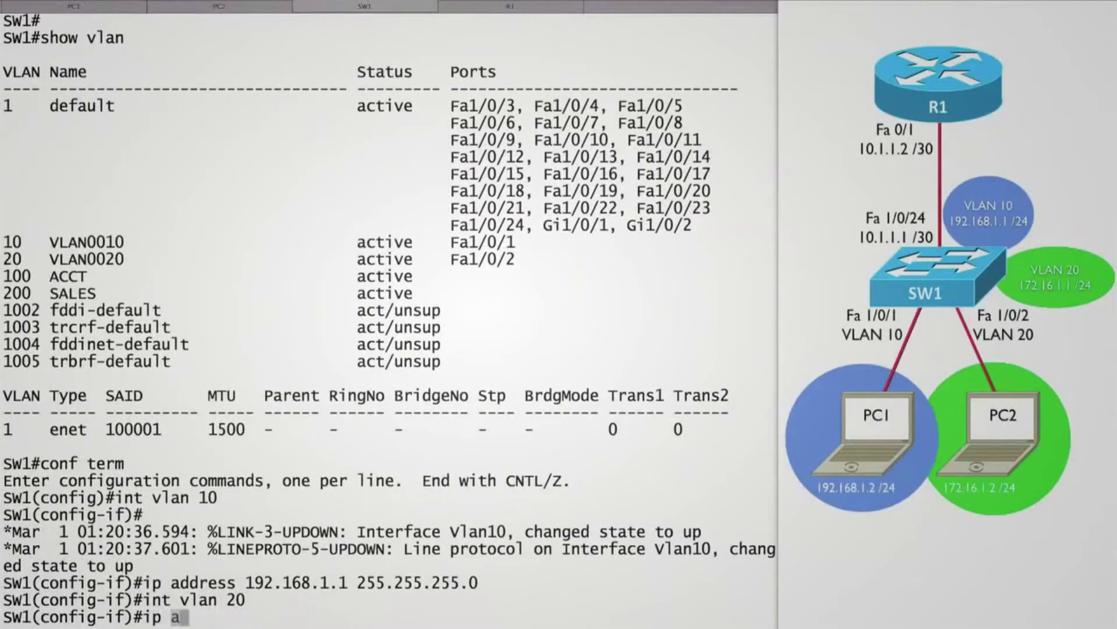
pyautogui.write('ddress 17')
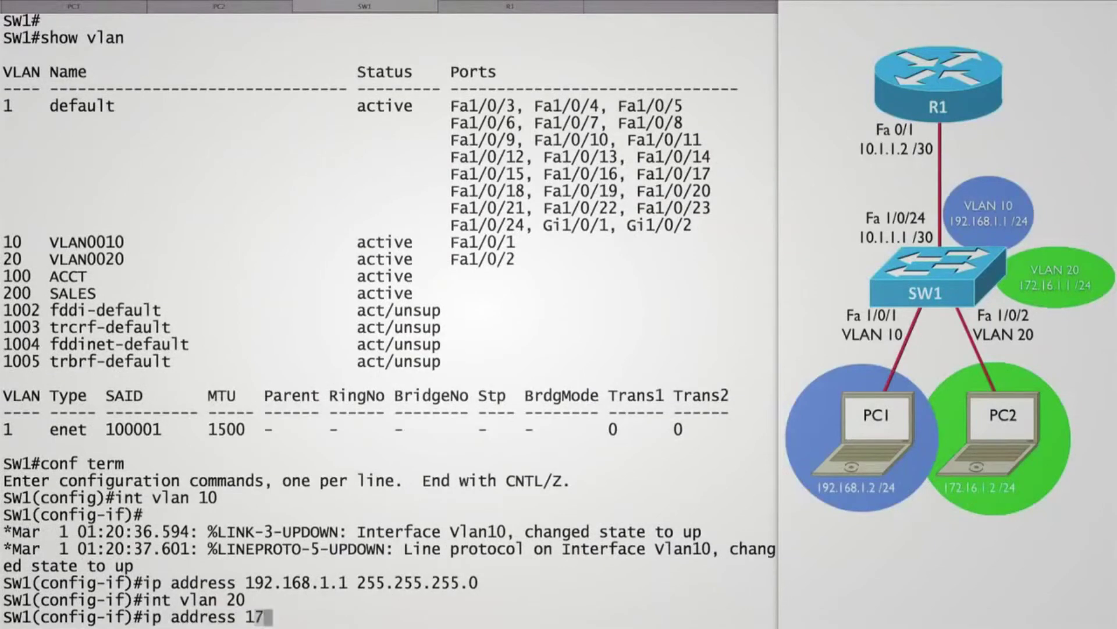
pyautogui.write('2.16.1.1')
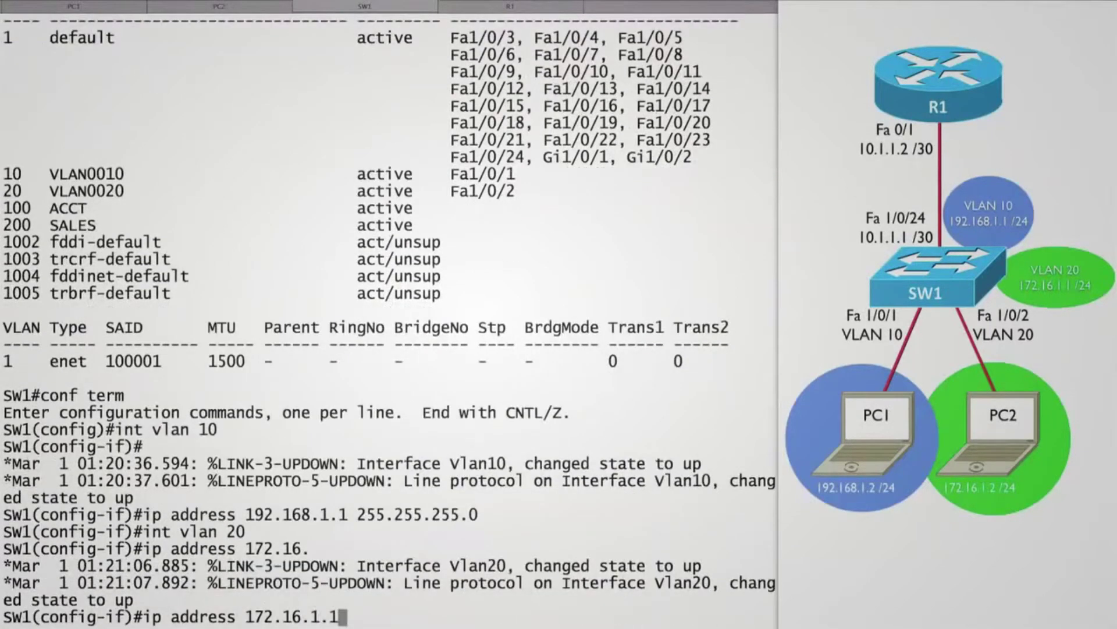
pyautogui.write(' 255.255.2')
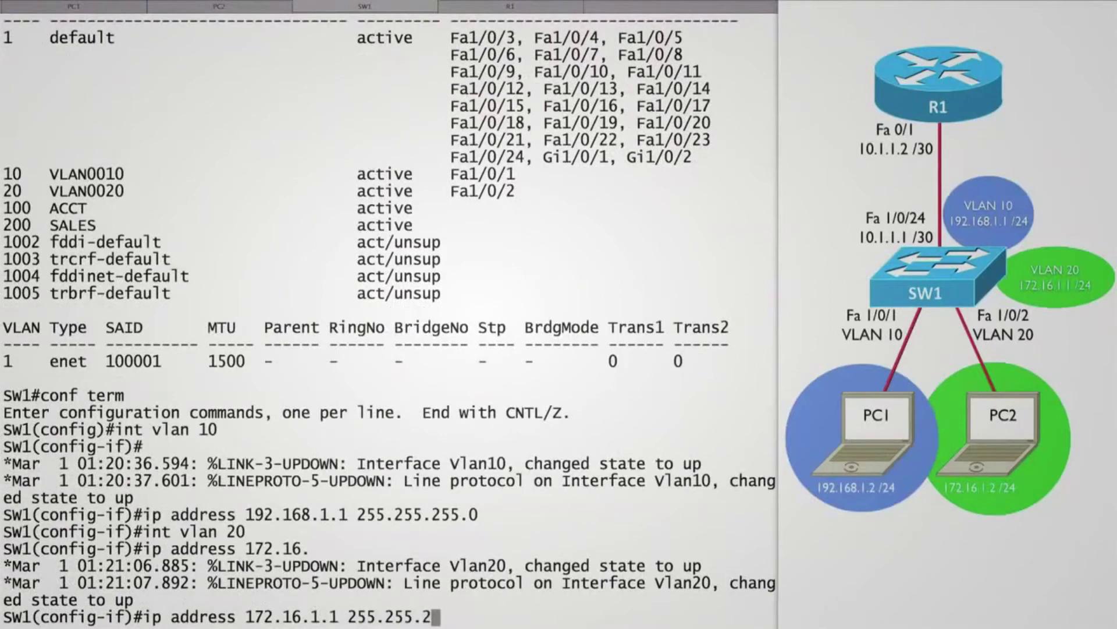
pyautogui.write('55.0')
pyautogui.press('Return')
pyautogui.write('end')
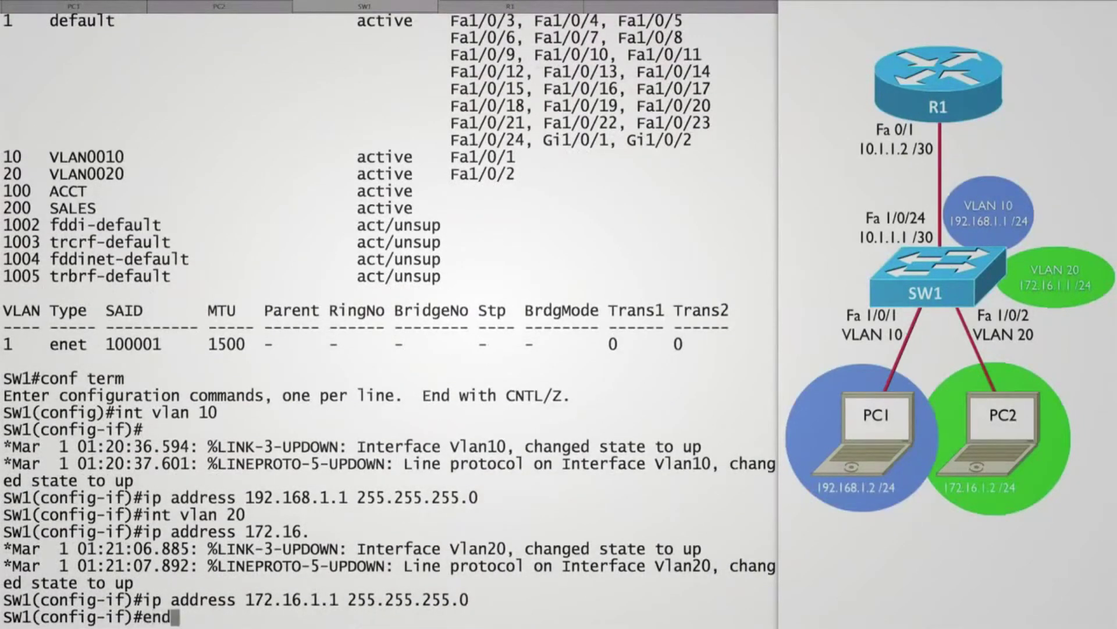
pyautogui.press('Return')
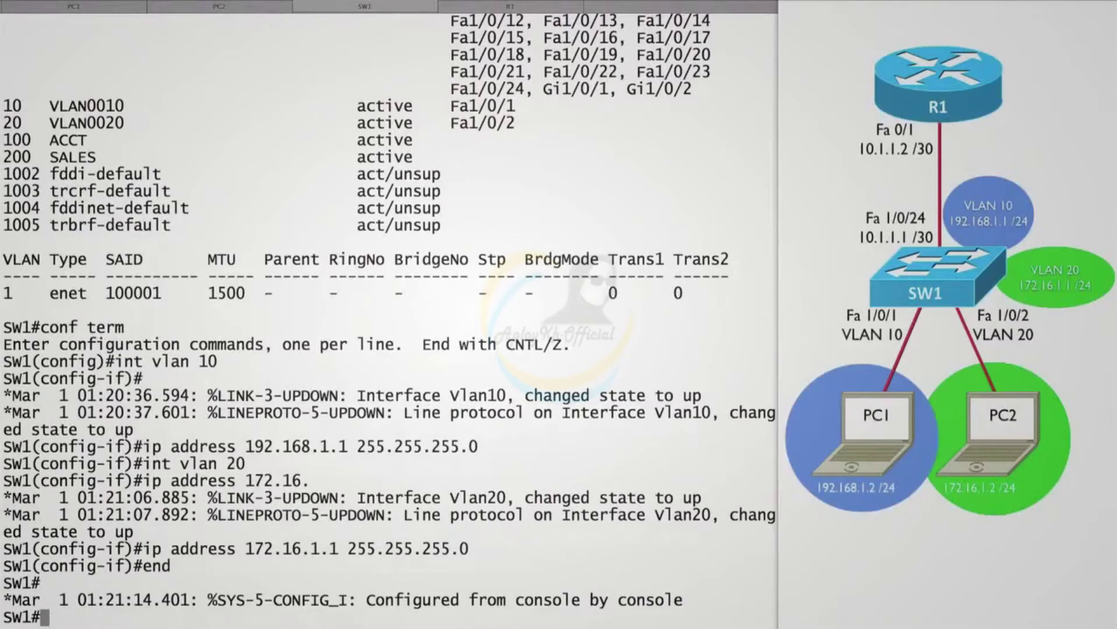
# Turn on 'ip routing' in global configuration and return to the privileged prompt
pyautogui.write('conf term')
pyautogui.press('Return')
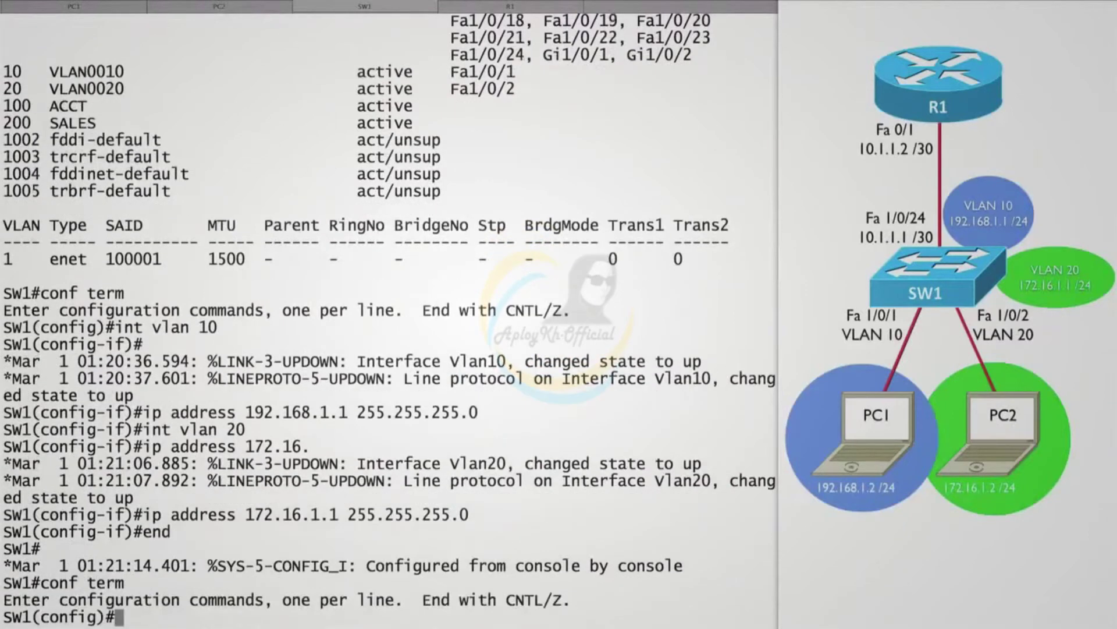
pyautogui.write('ip rout')
pyautogui.press('Tab')
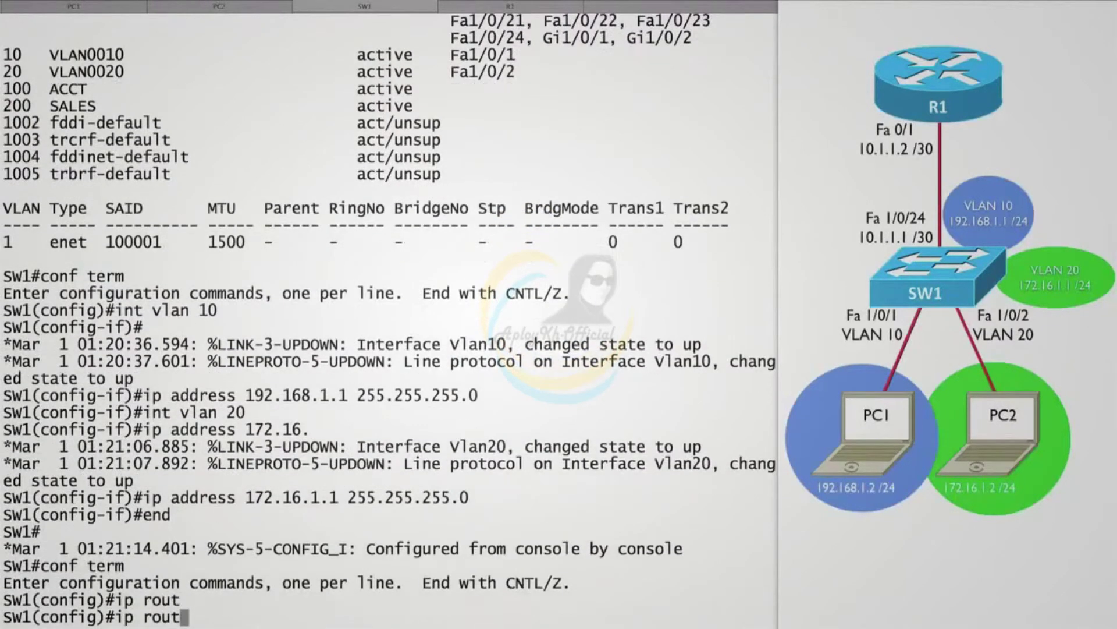
pyautogui.press('Return')
pyautogui.write('end')
pyautogui.press('Return')
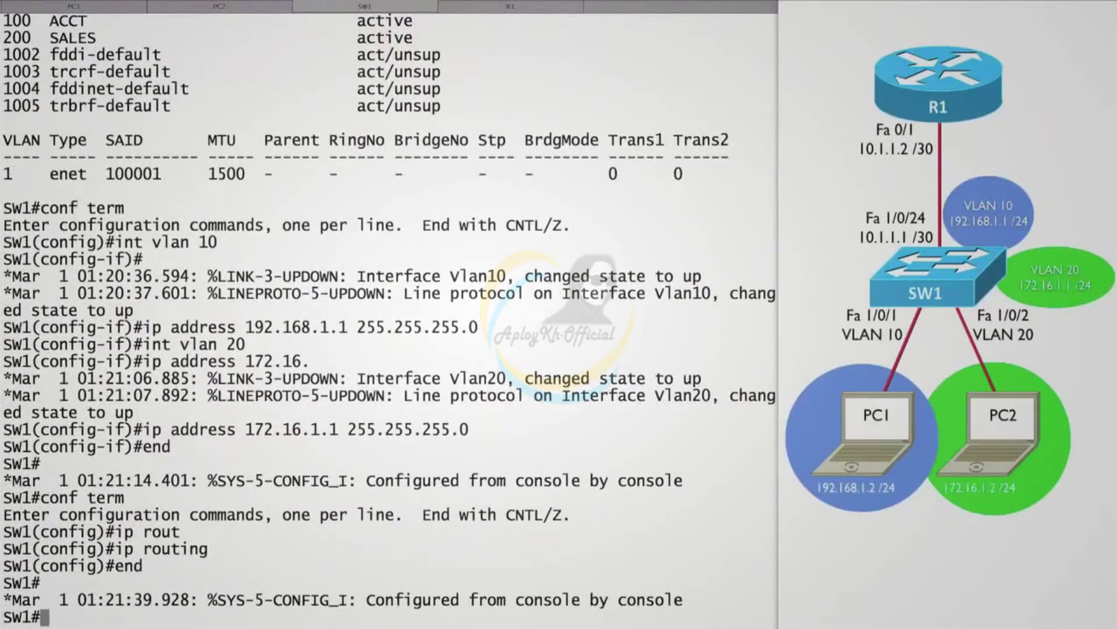
# From PC1's console, ping 172.16.1.2 twice until it reaches 100 percent success
pyautogui.click(87, 9)
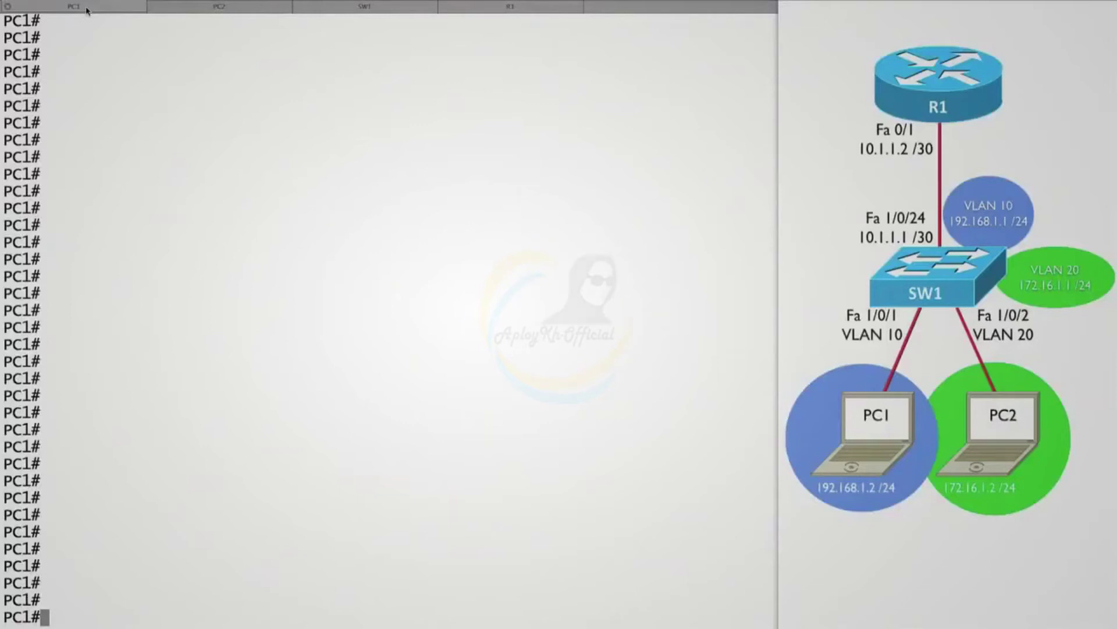
pyautogui.write('ping 1')
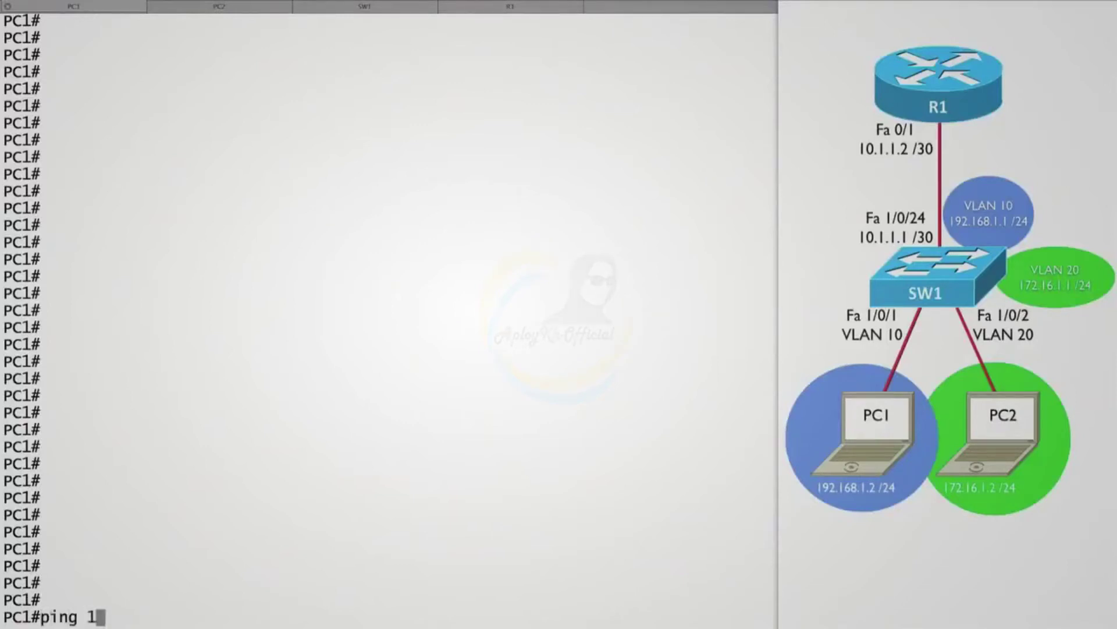
pyautogui.write('72.16.1.2')
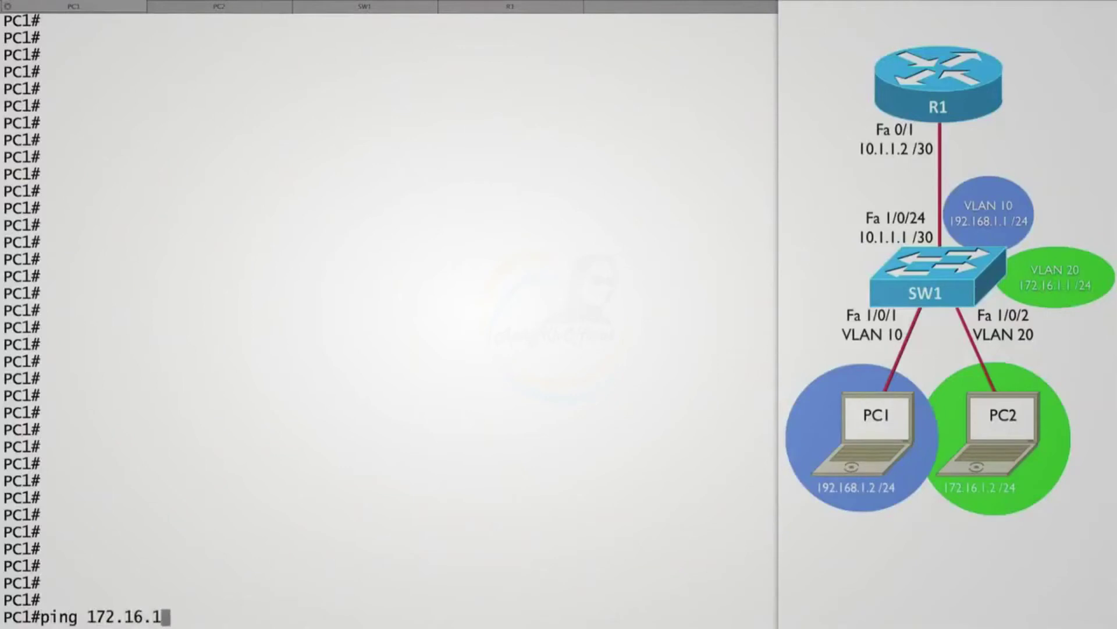
pyautogui.press('Return')
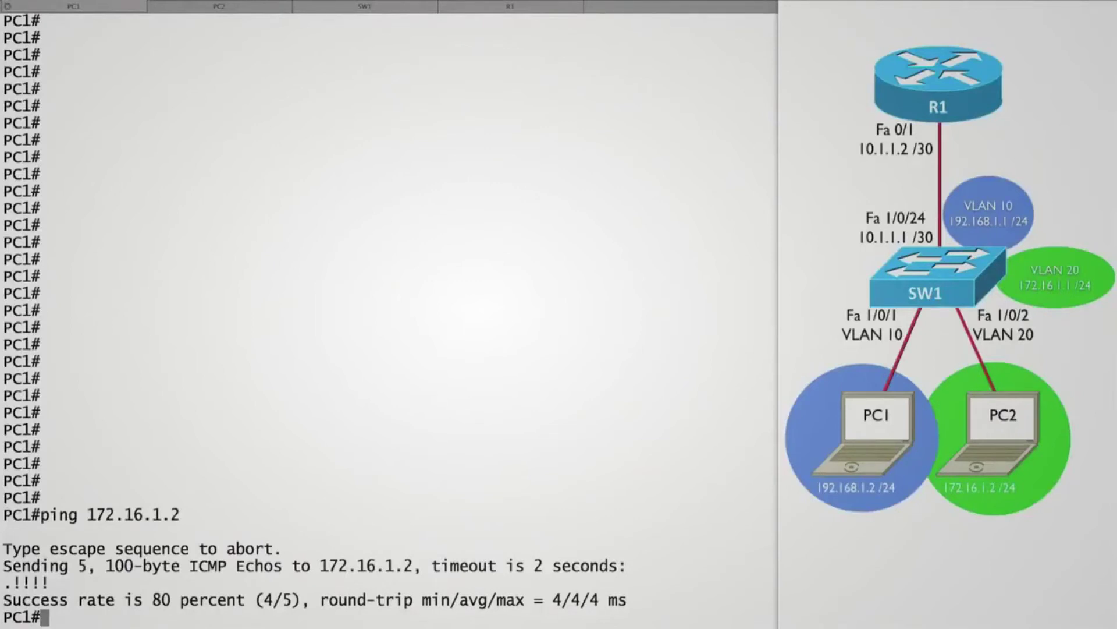
pyautogui.press('Up')
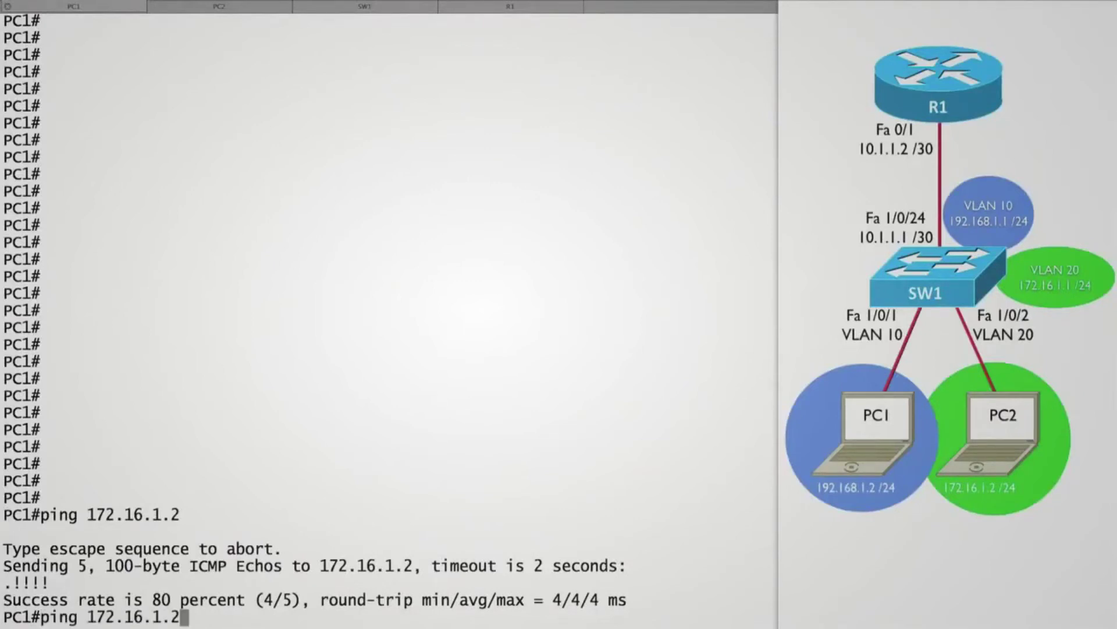
pyautogui.press('Return')
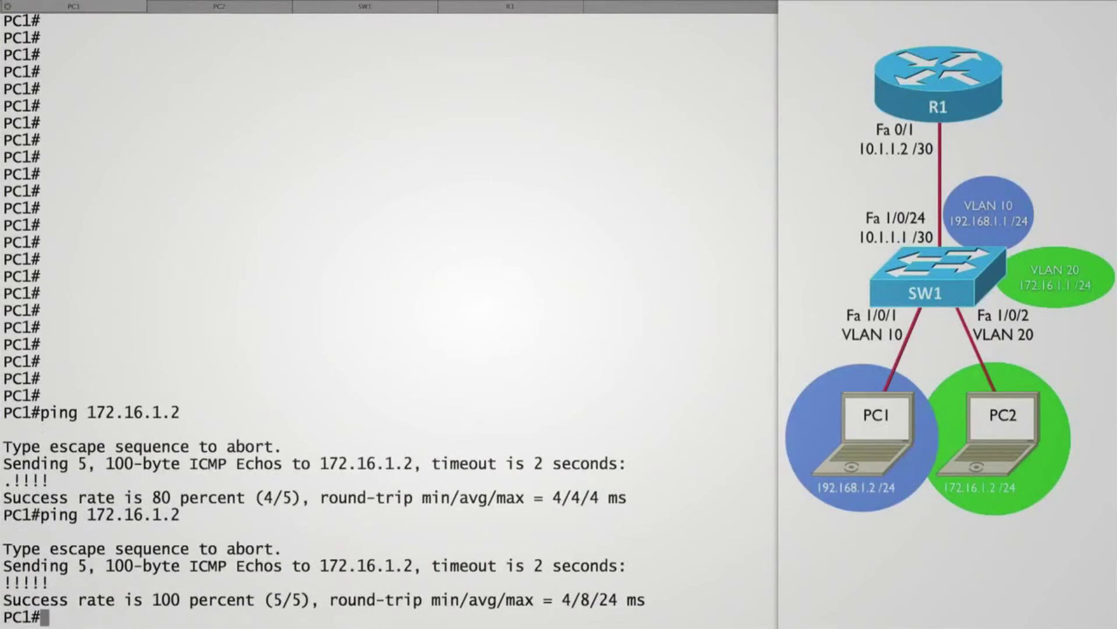
# On PC2's console, ping PC1 at 192.168.1.2
pyautogui.click(200, 5)
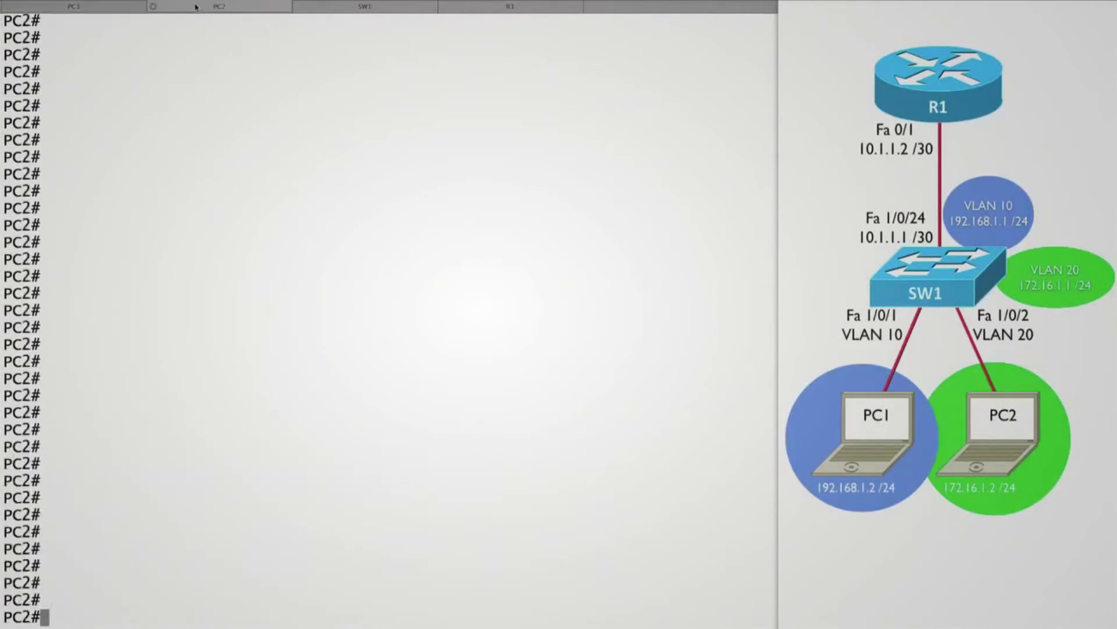
pyautogui.write('ping 192.16')
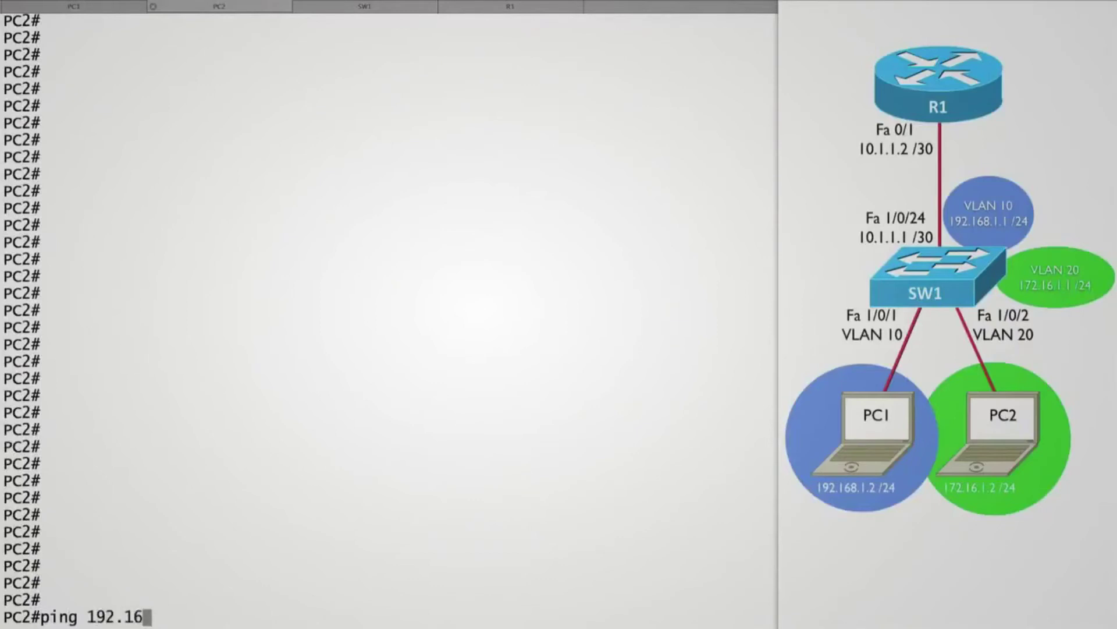
pyautogui.write('8.1.2')
pyautogui.press('Return')
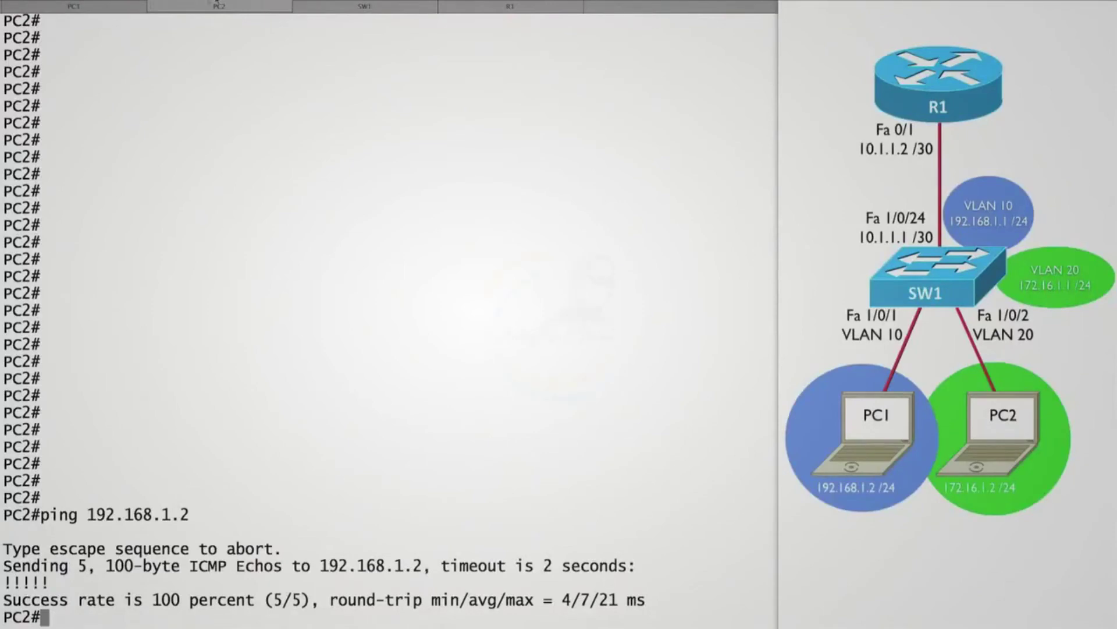
# On SW1, select interface Fa1/0/24 and try assigning 10.1.1.1 255.255.255.252
pyautogui.click(331, 7)
pyautogui.write('conf term')
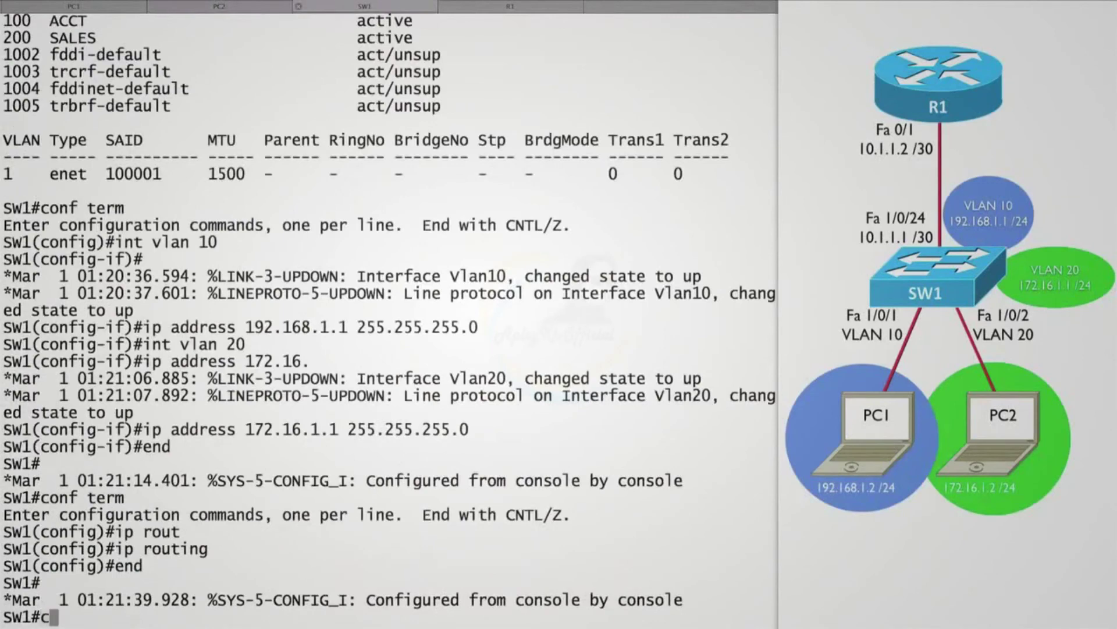
pyautogui.press('Return')
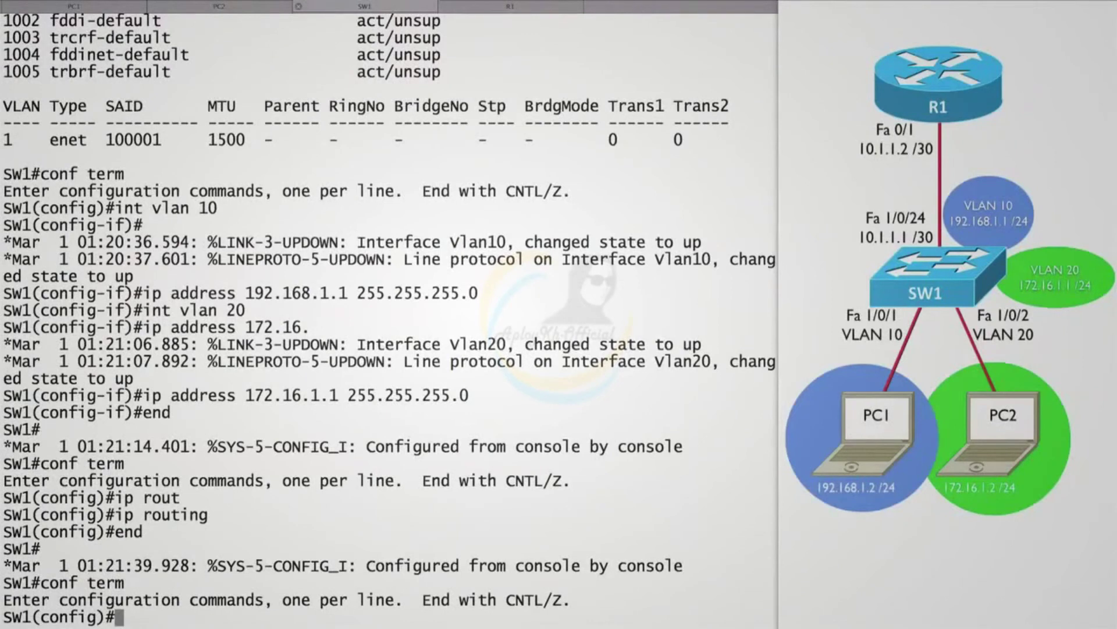
pyautogui.write('int fa 1/0/24')
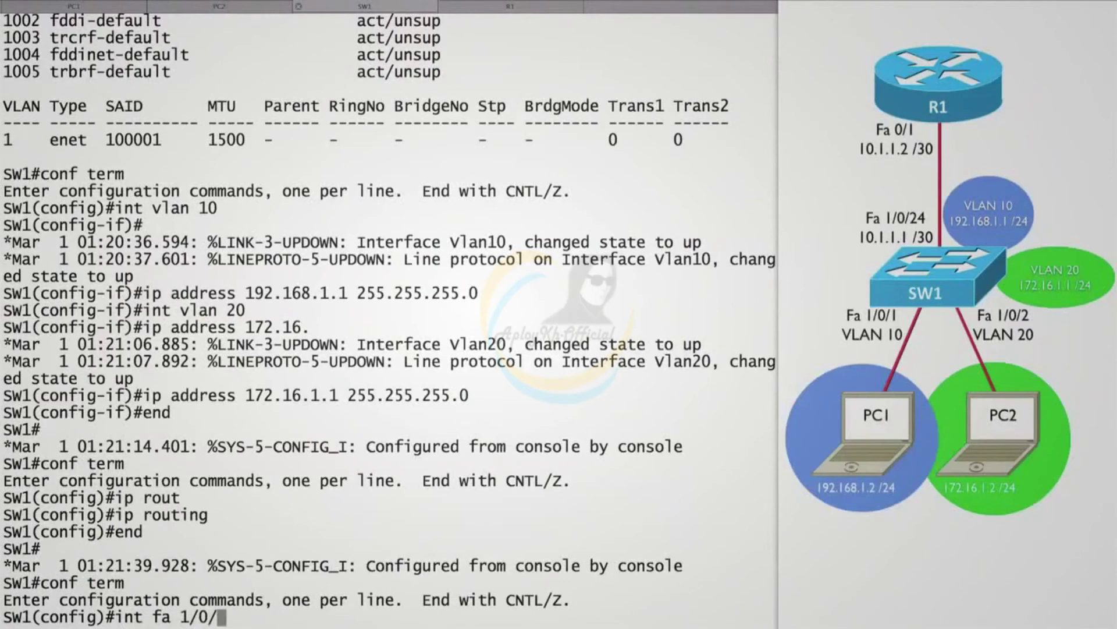
pyautogui.press('Return')
pyautogui.write('ip a')
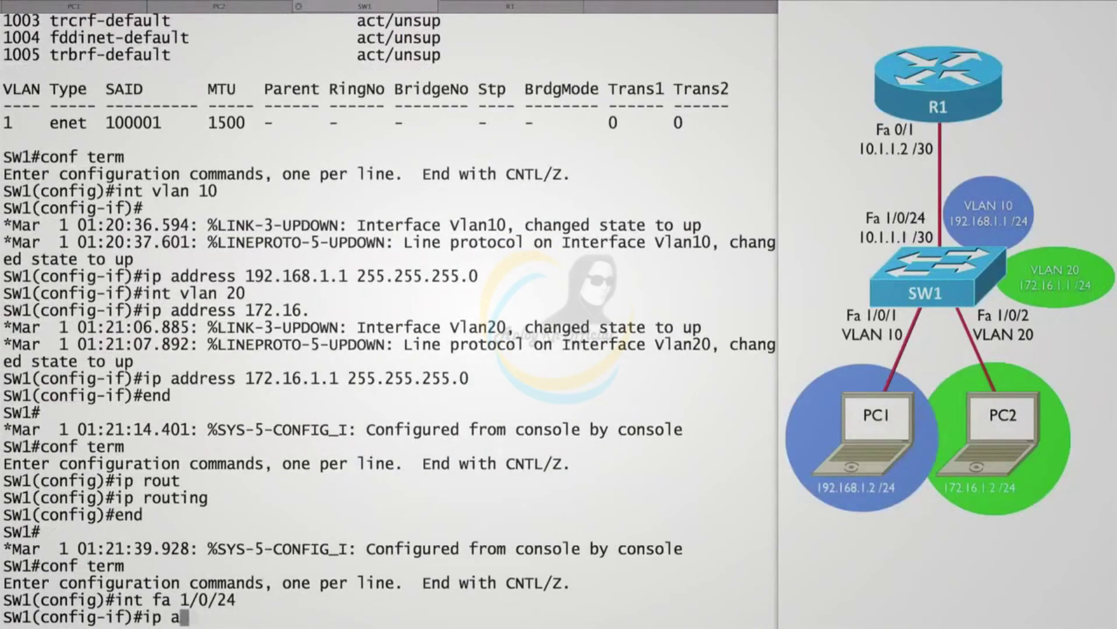
pyautogui.write('ddress 10.1')
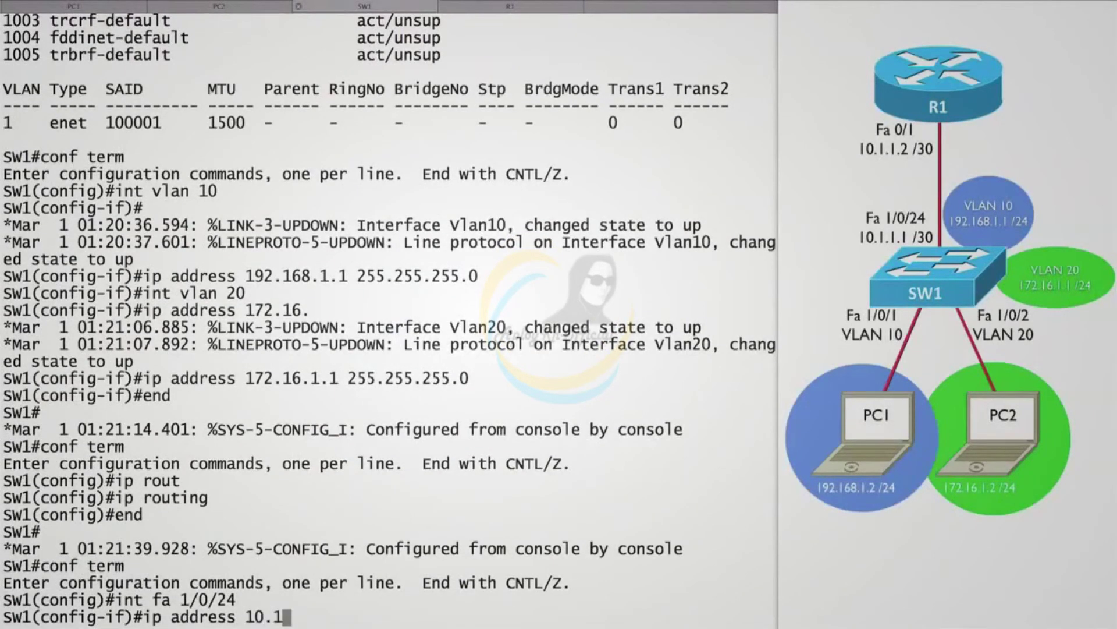
pyautogui.write('.1.1 25')
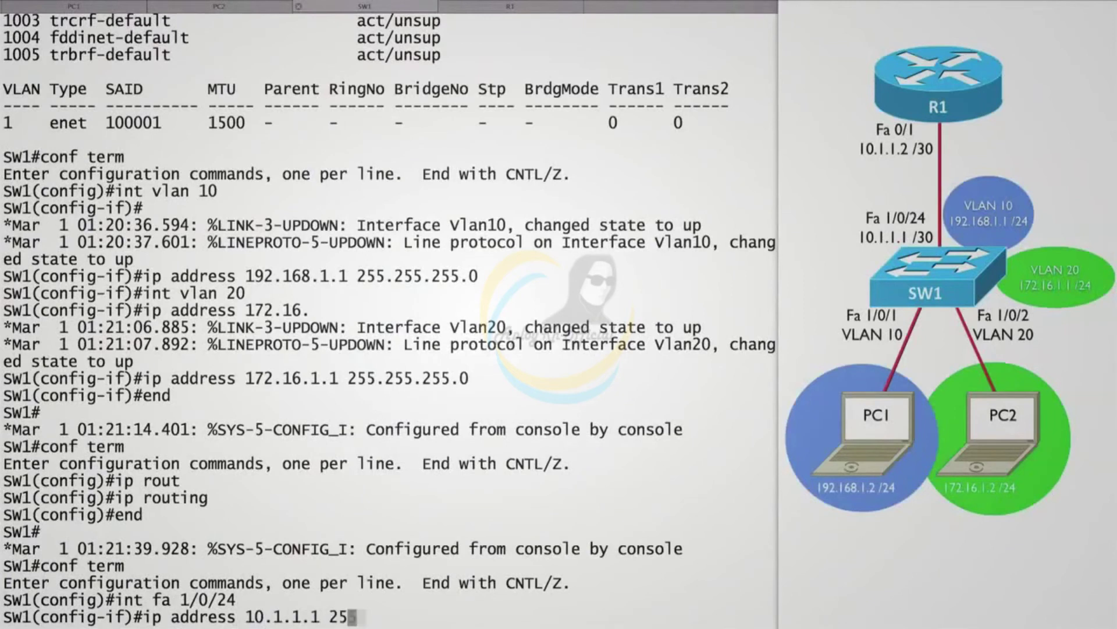
pyautogui.write('5.255.255.252')
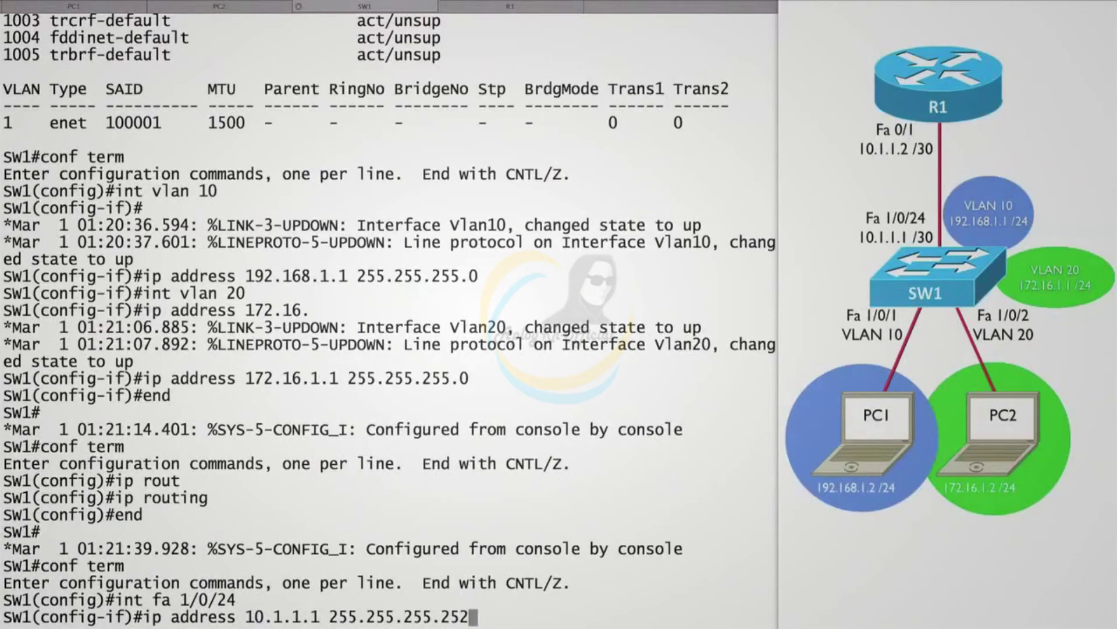
pyautogui.press('Return')
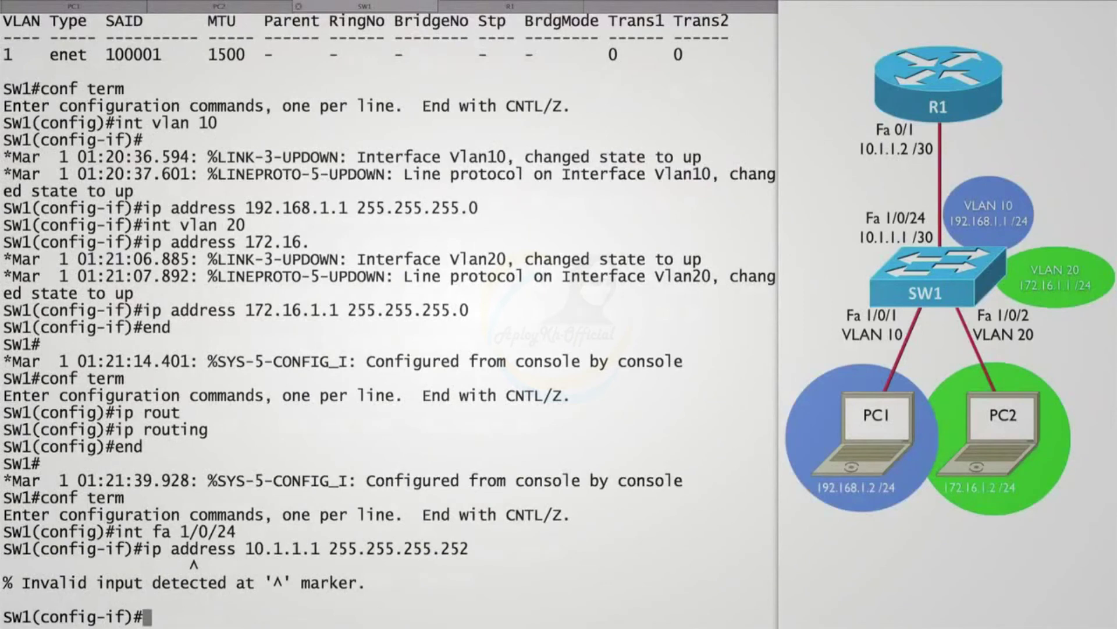
# Make Fa1/0/24 a routed port with 'no switchport', reapply 10.1.1.1/30, and exit configuration
pyautogui.write('no switchport')
pyautogui.press('Return')
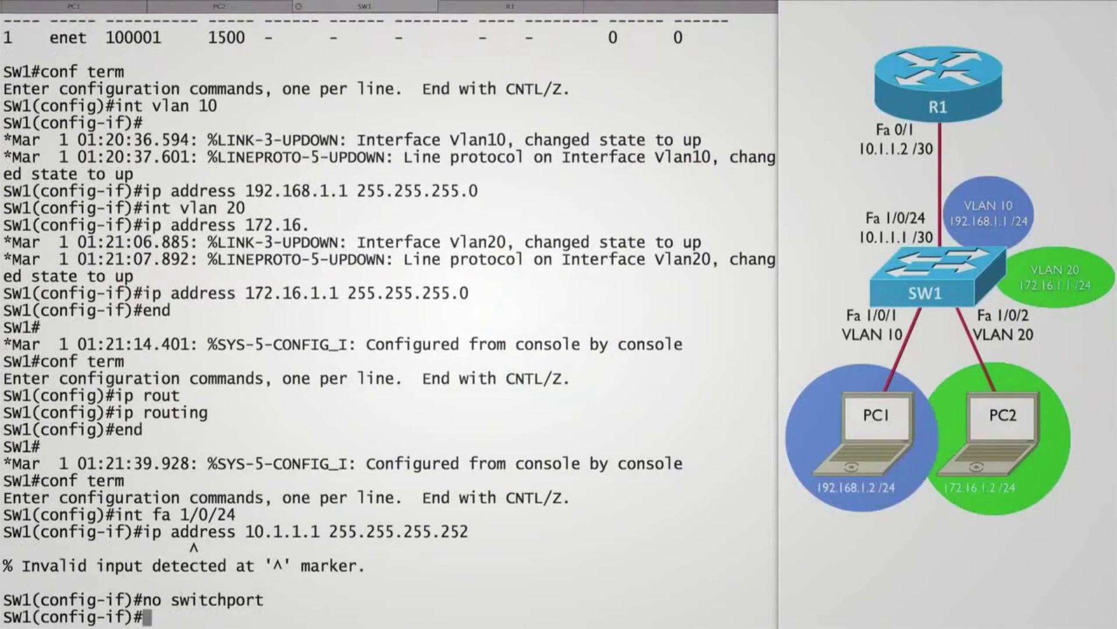
pyautogui.press('Up')
pyautogui.press('Up')
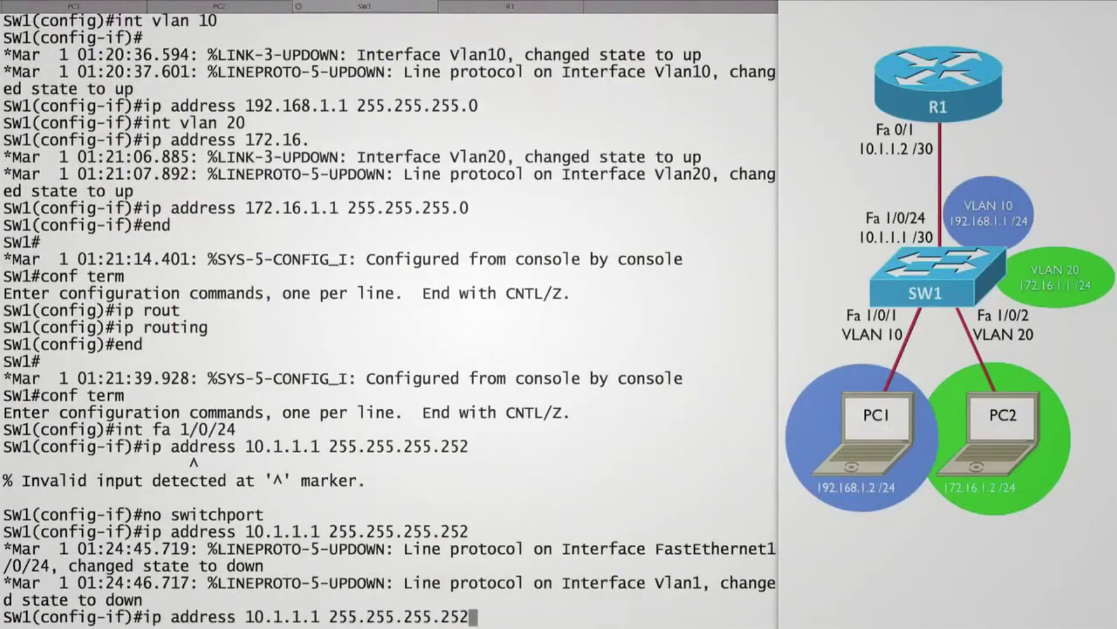
pyautogui.press('Return')
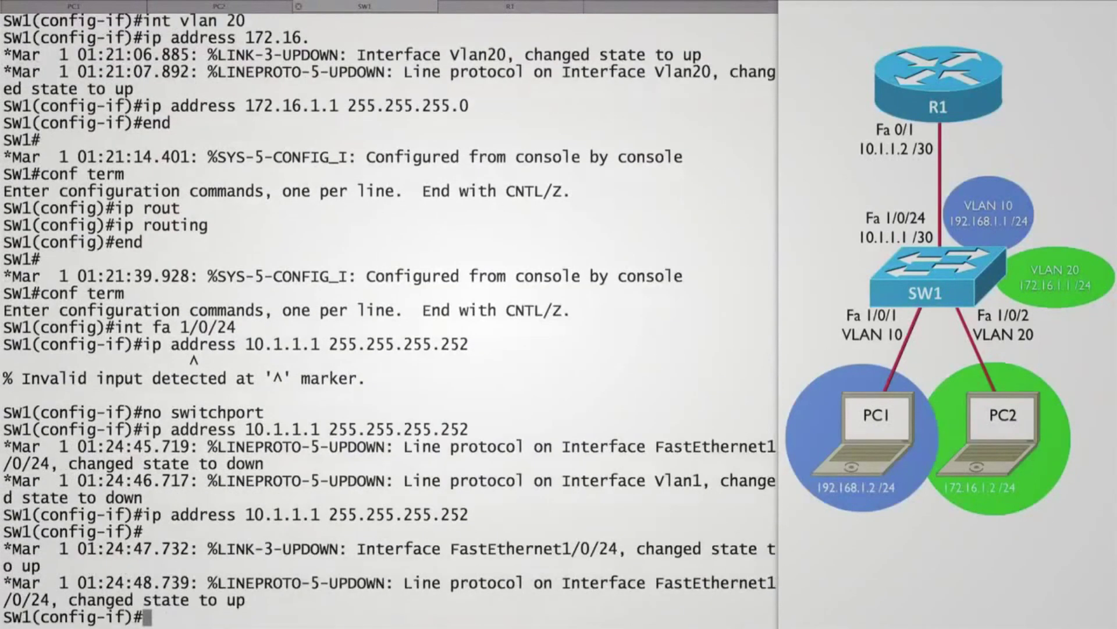
pyautogui.write('end')
pyautogui.press('Return')
# Verify with 'show ip int brief': Vlan10 192.168.1.1, Vlan20 172.16.1.1, Fa1/0/24 10.1.1.1
pyautogui.write('sh')
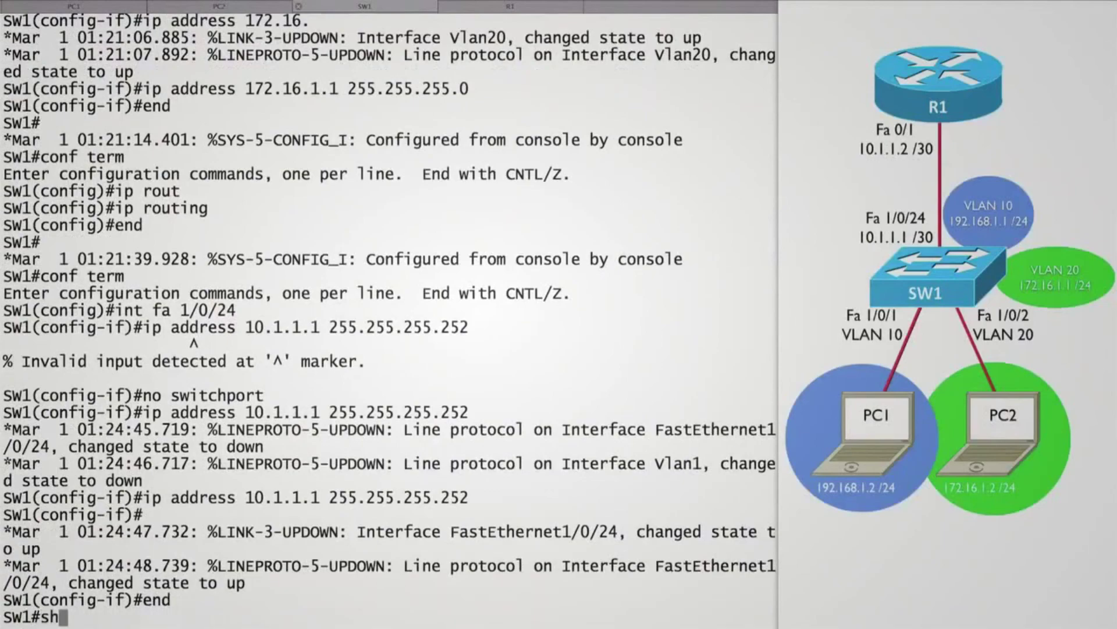
pyautogui.write('ow ip int brief')
pyautogui.press('Return')
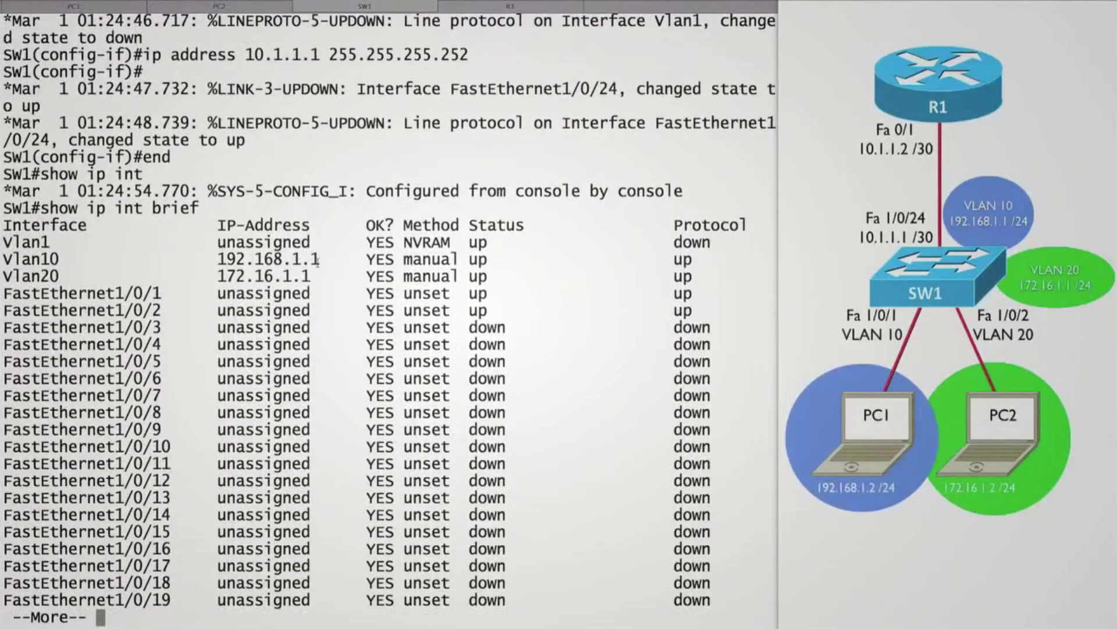
pyautogui.moveTo(320, 262); pyautogui.dragTo(178, 258)
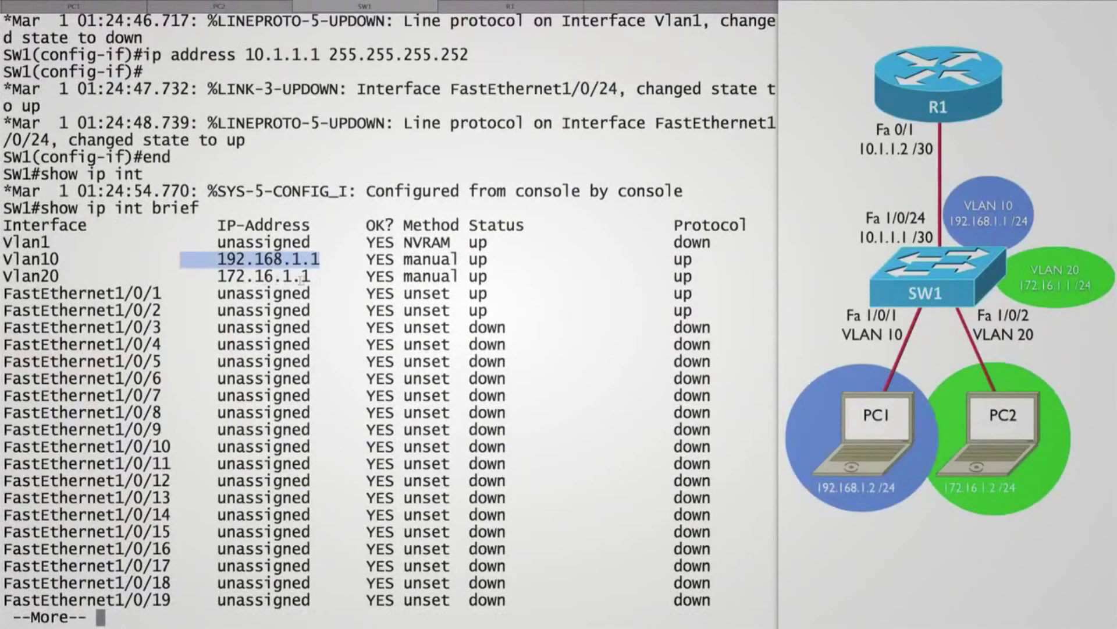
pyautogui.moveTo(321, 277); pyautogui.dragTo(208, 274)
pyautogui.press('space')
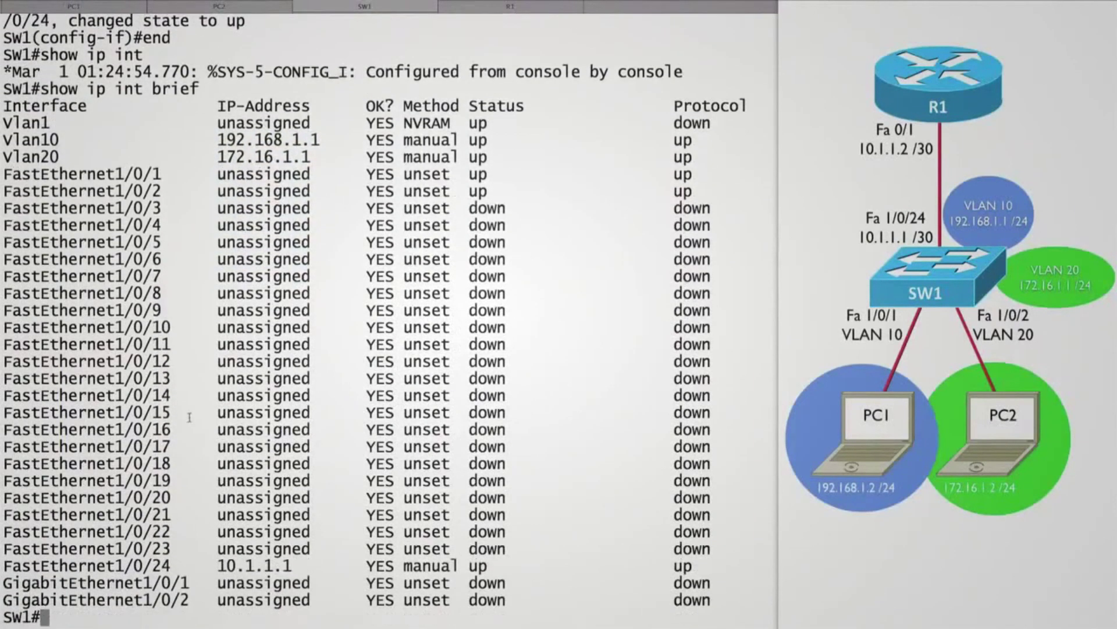
pyautogui.moveTo(303, 565); pyautogui.dragTo(225, 568)
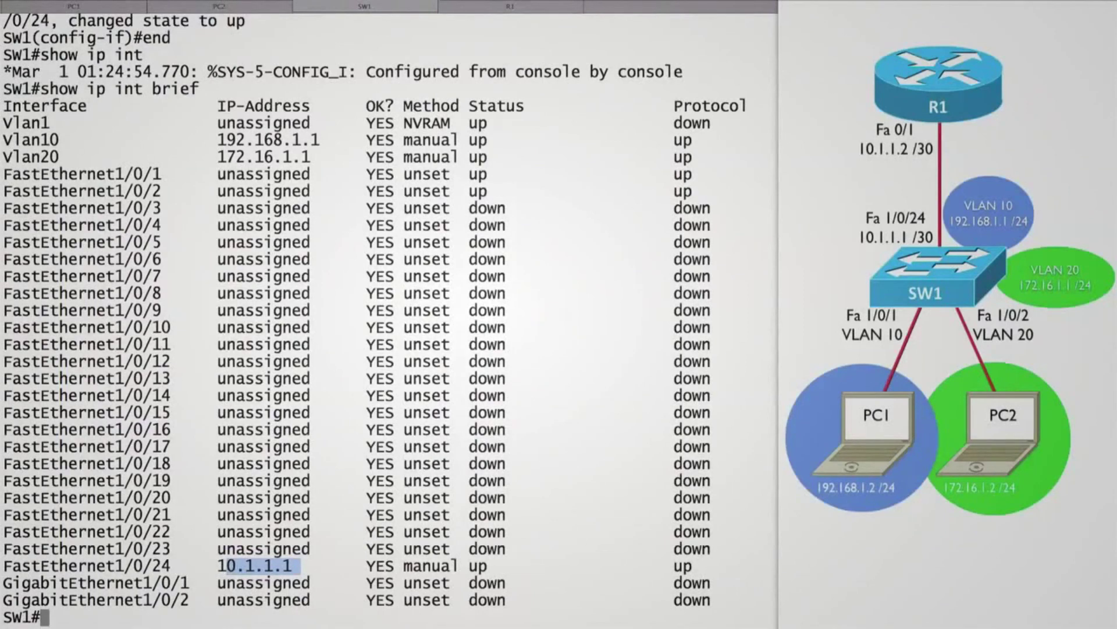
# On PC1's console, ping R1 at 10.1.1.2
pyautogui.hotkey('alt', '1')
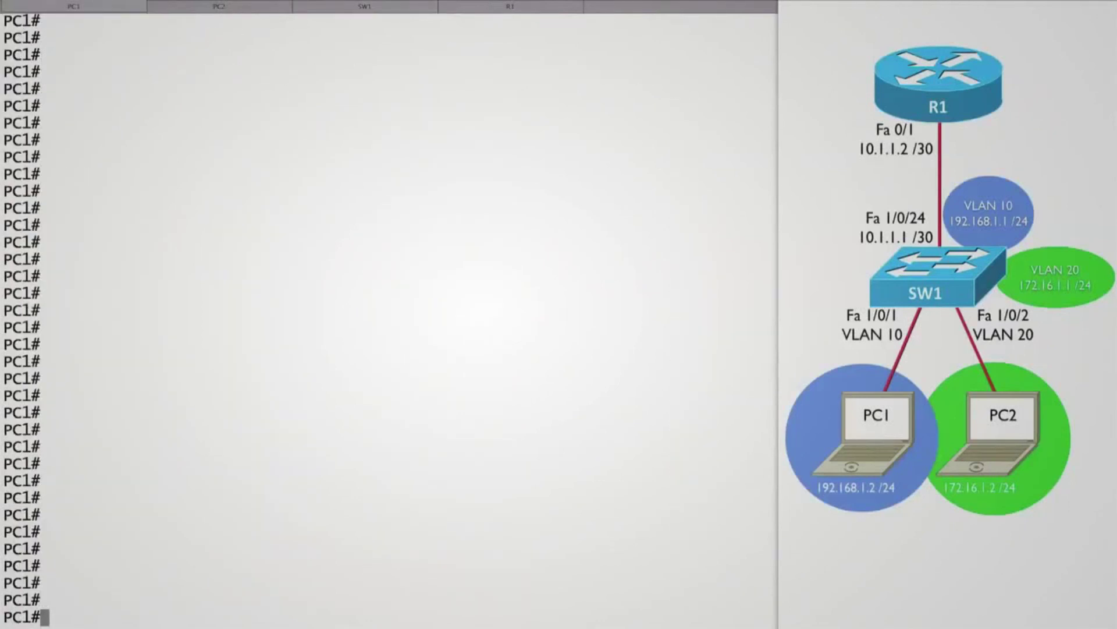
pyautogui.write('ping 10.1.')
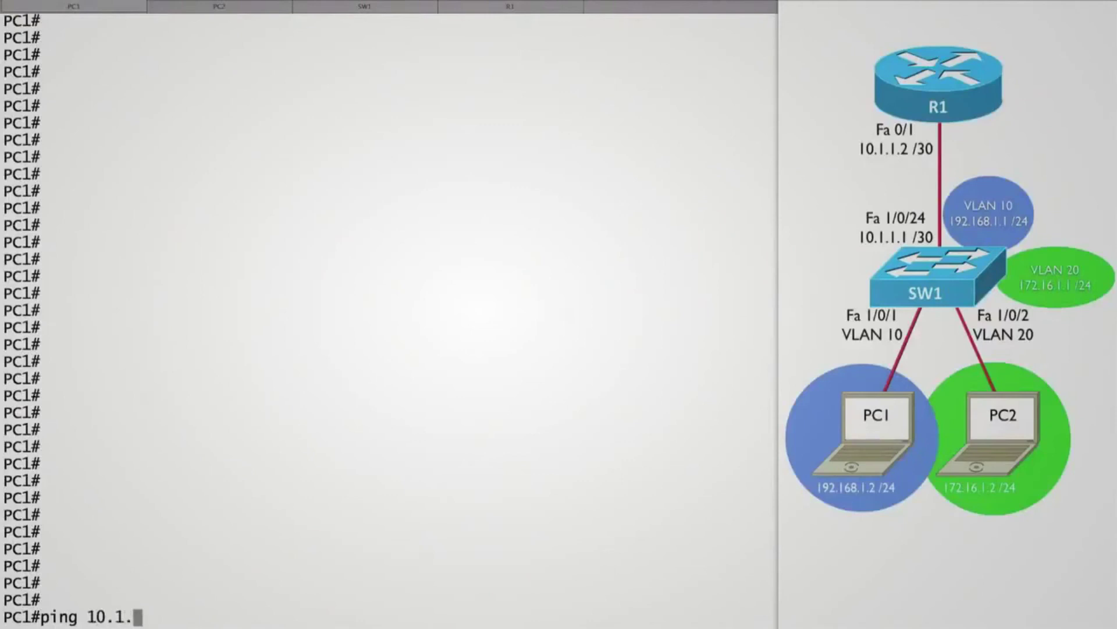
pyautogui.write('1.2')
pyautogui.press('Return')
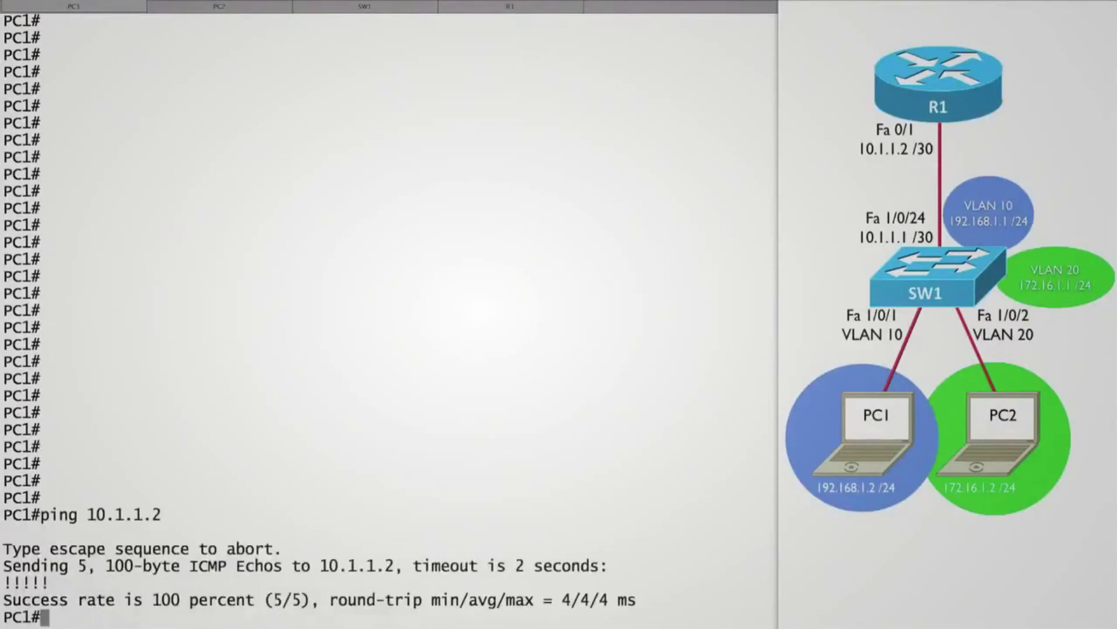